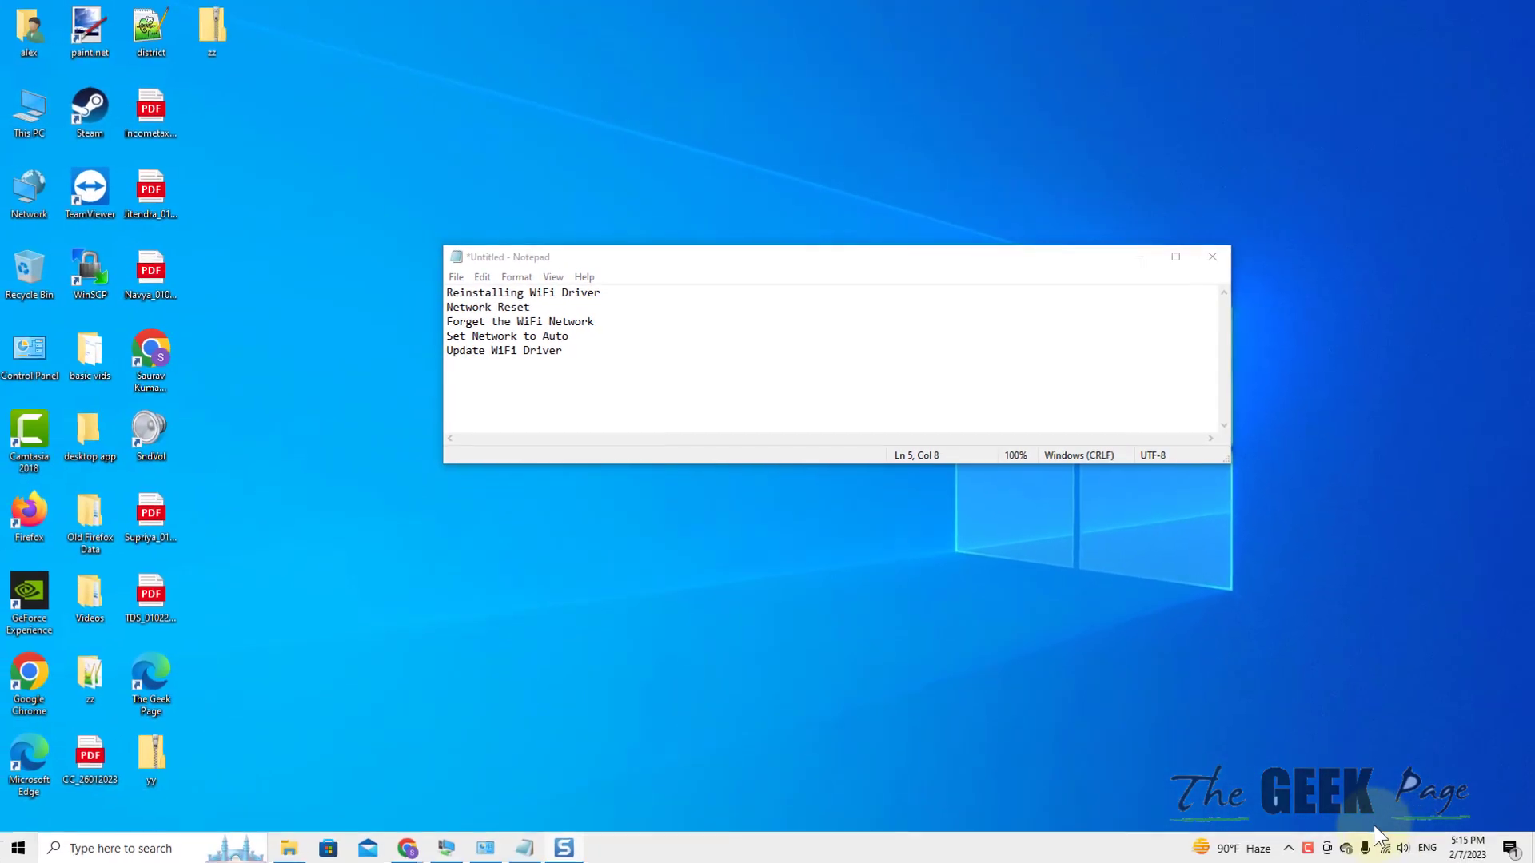
- Open the Wi-Fi network list from the system tray, showing New Geecko connected
left_click(1387, 850)
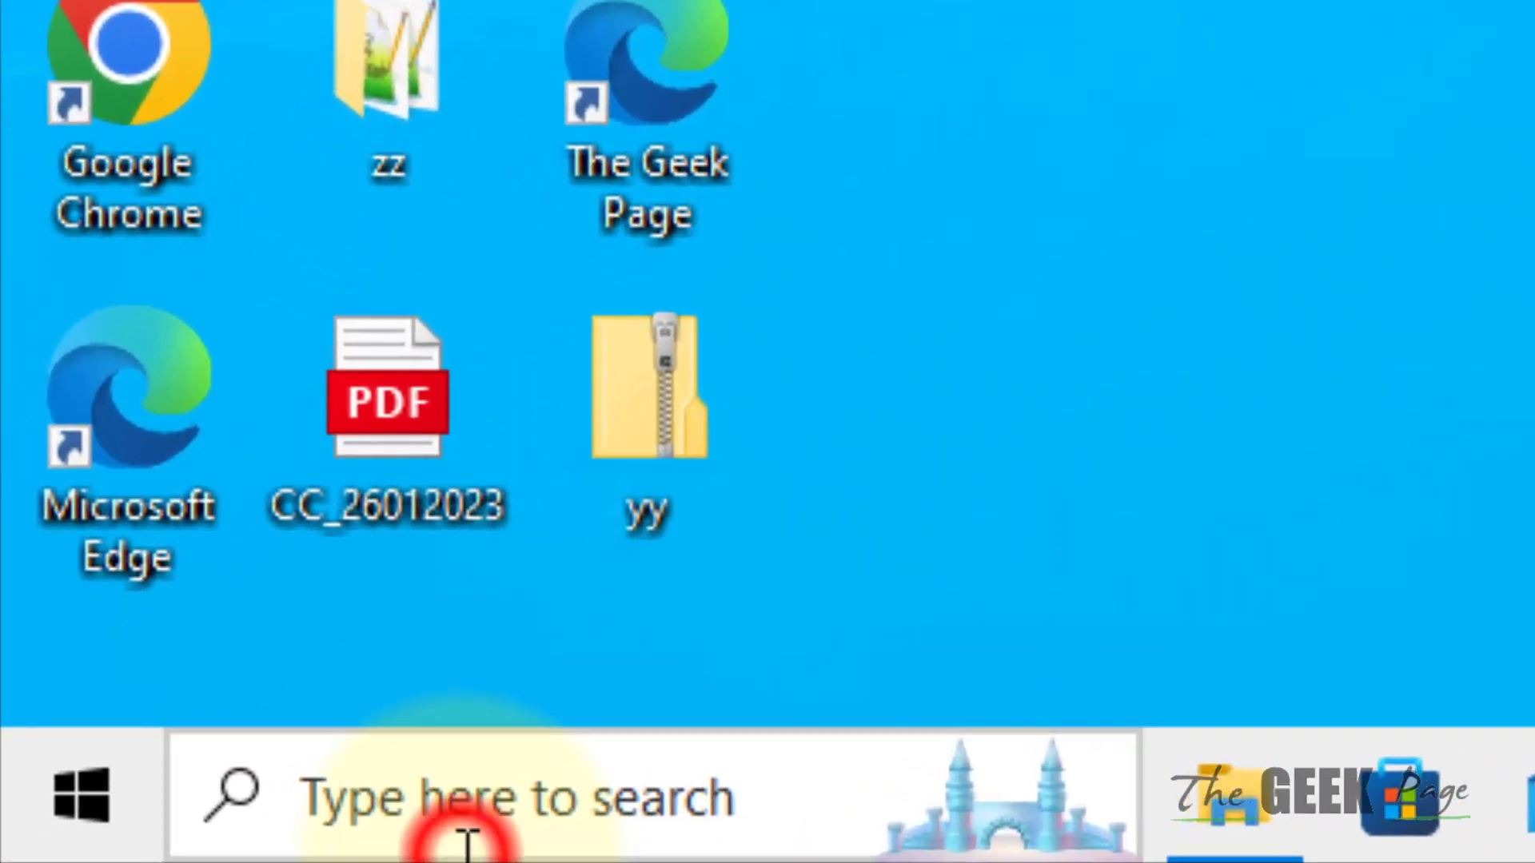
- Open Network Connections via search, then disable and re-enable the Wi-Fi adapter
left_click(92, 854)
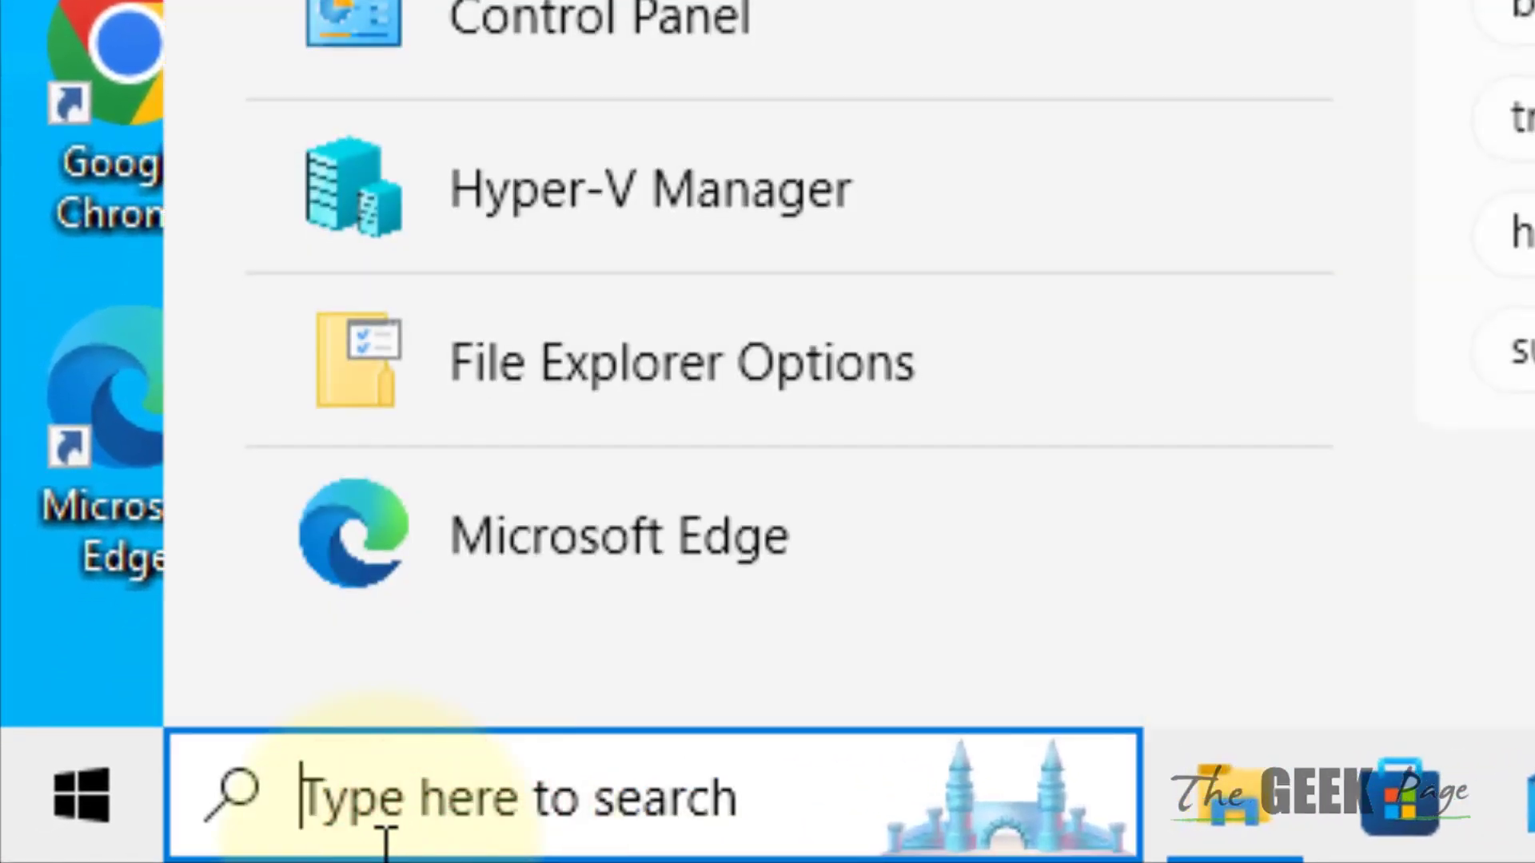
type("view netw")
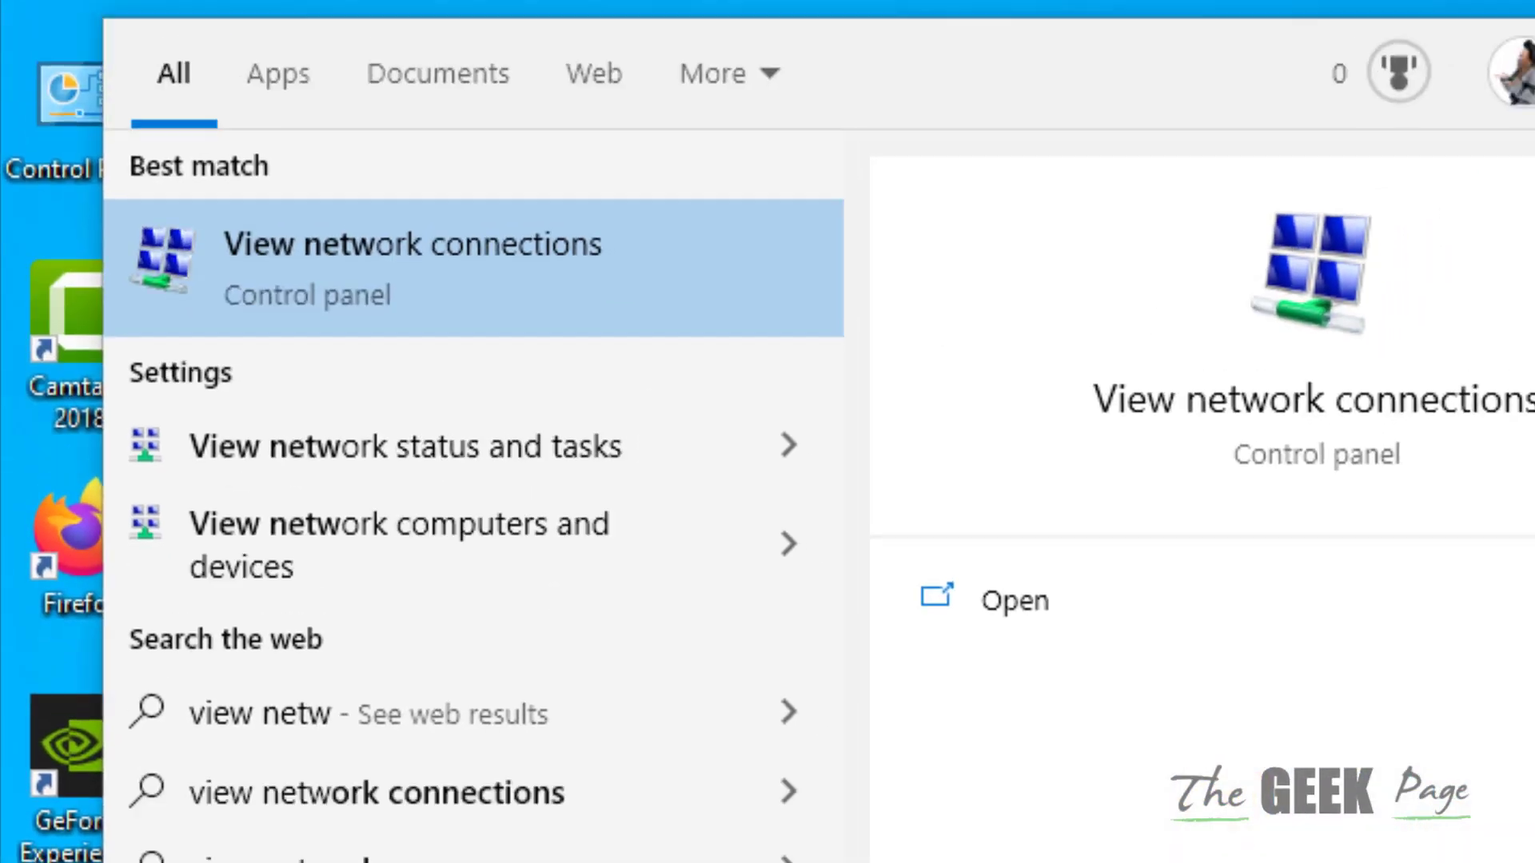
type("ork connect")
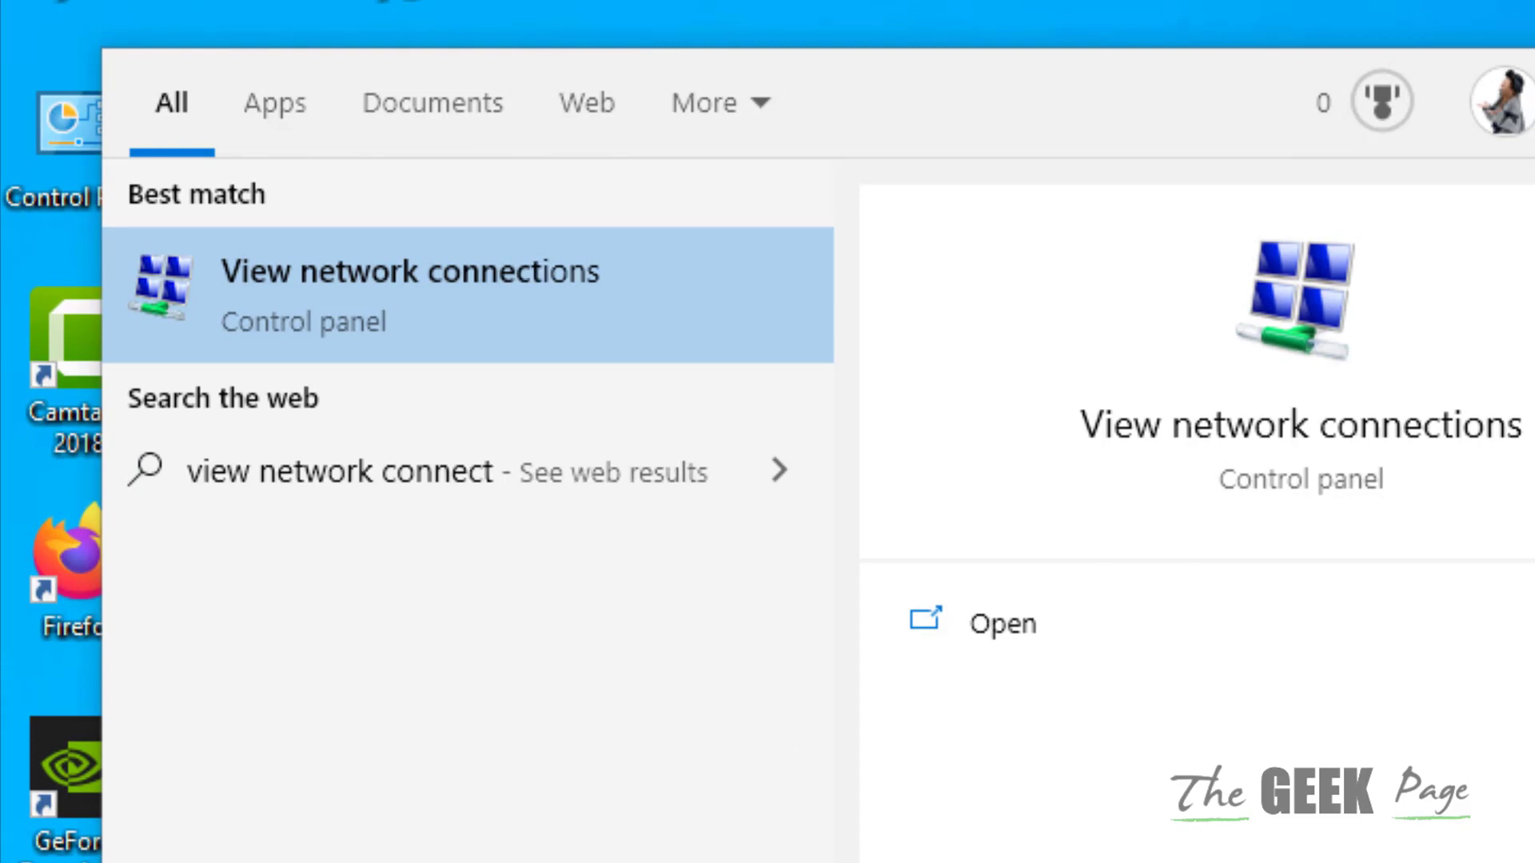
type("ions")
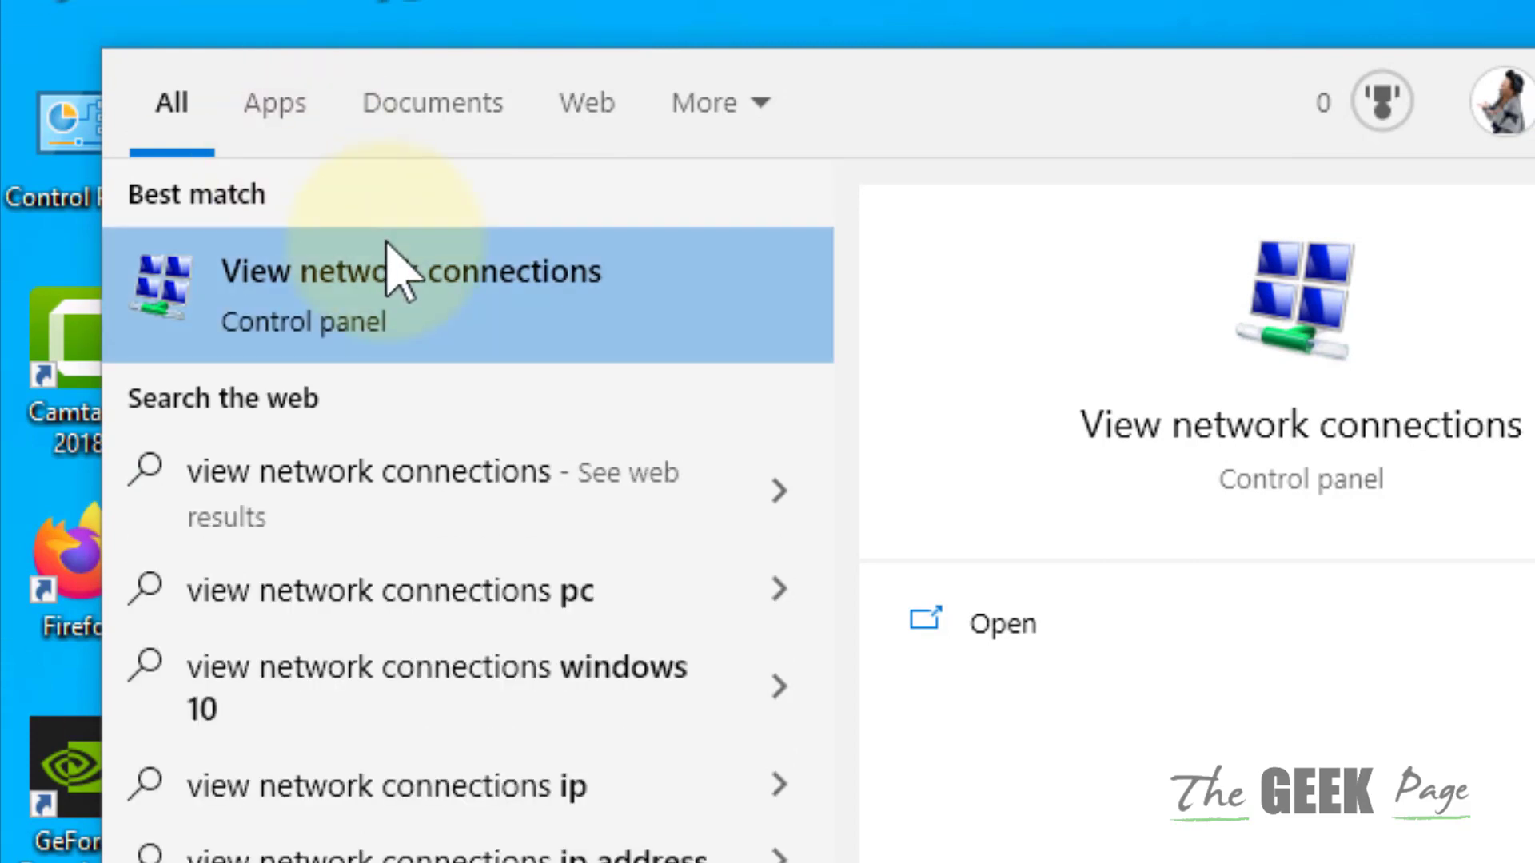
left_click(437, 308)
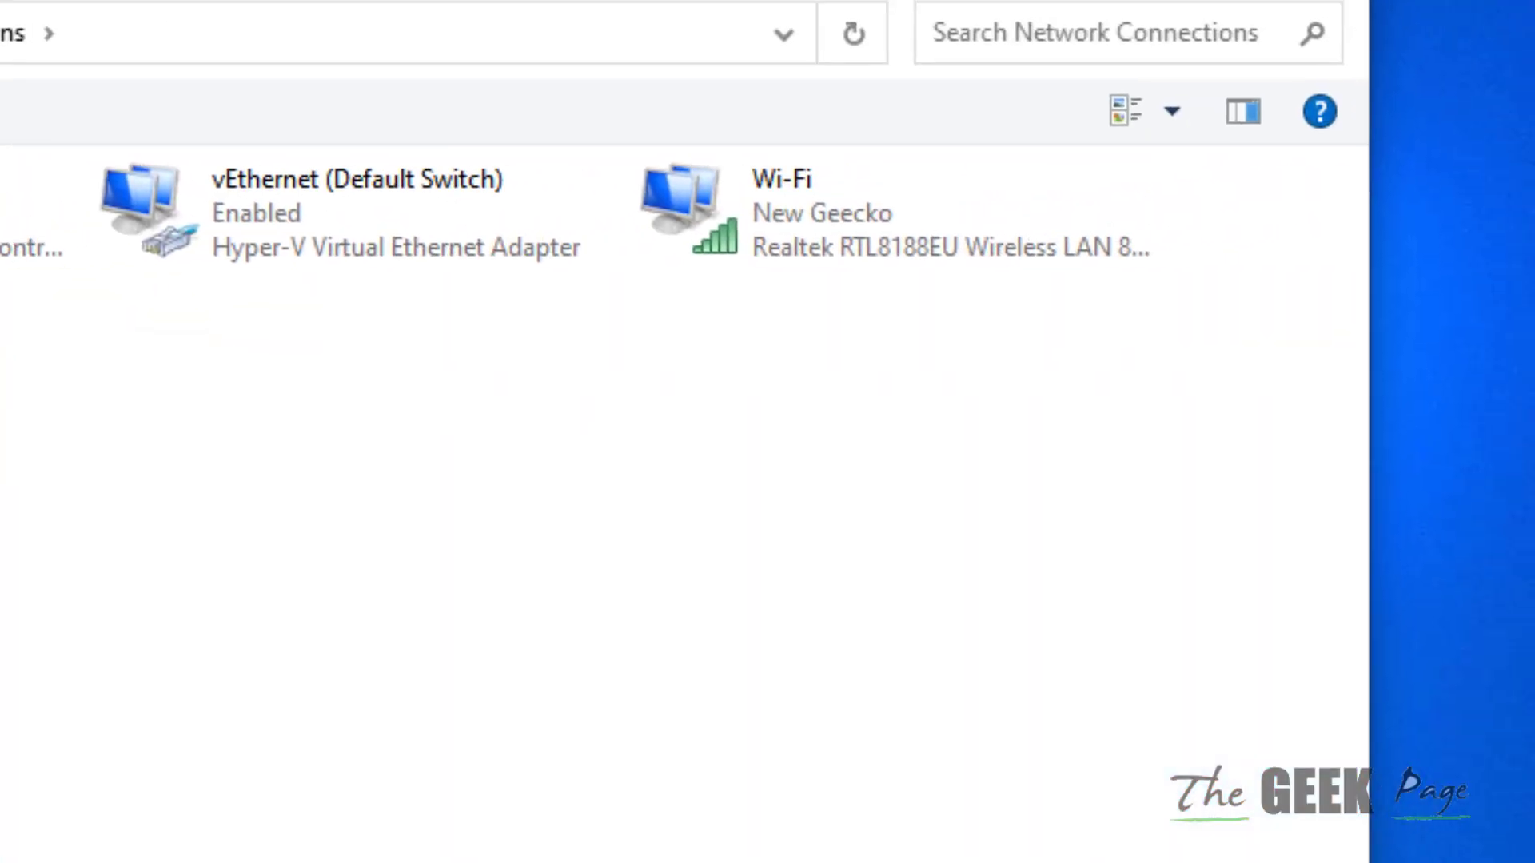
right_click(752, 250)
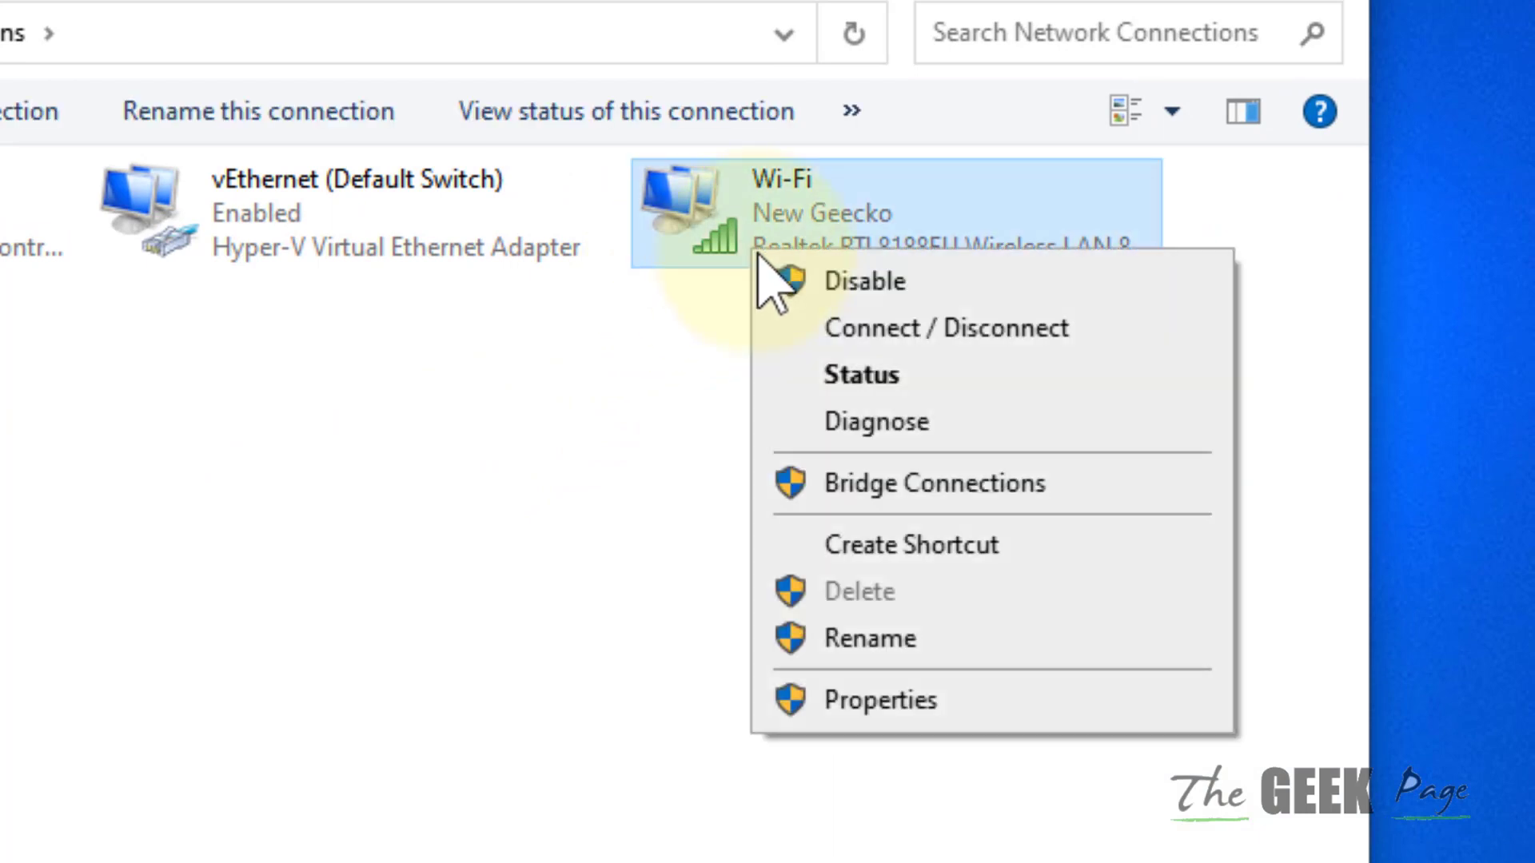
left_click(889, 281)
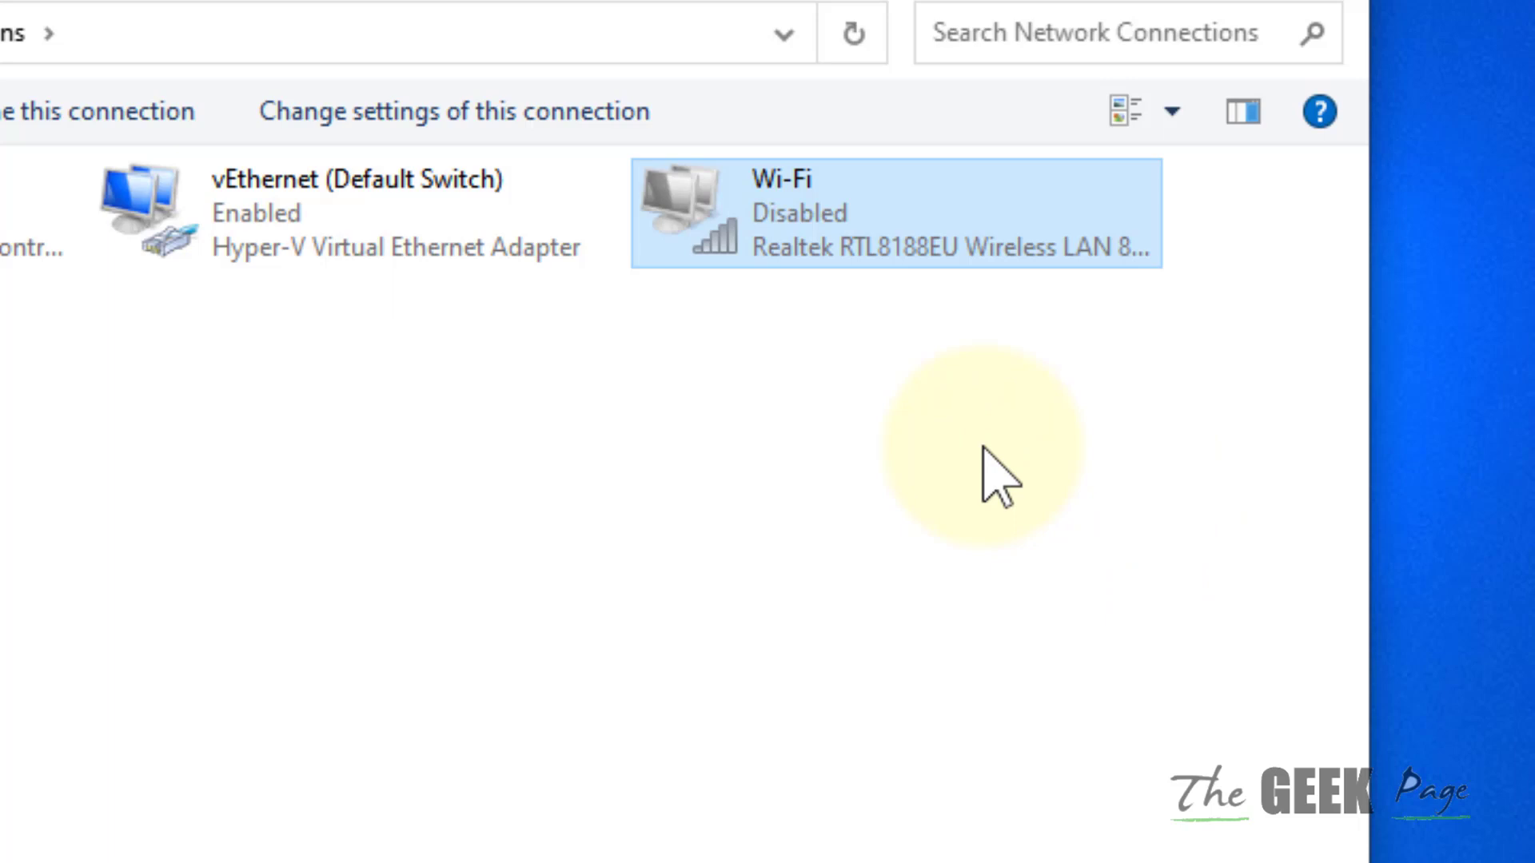
right_click(814, 232)
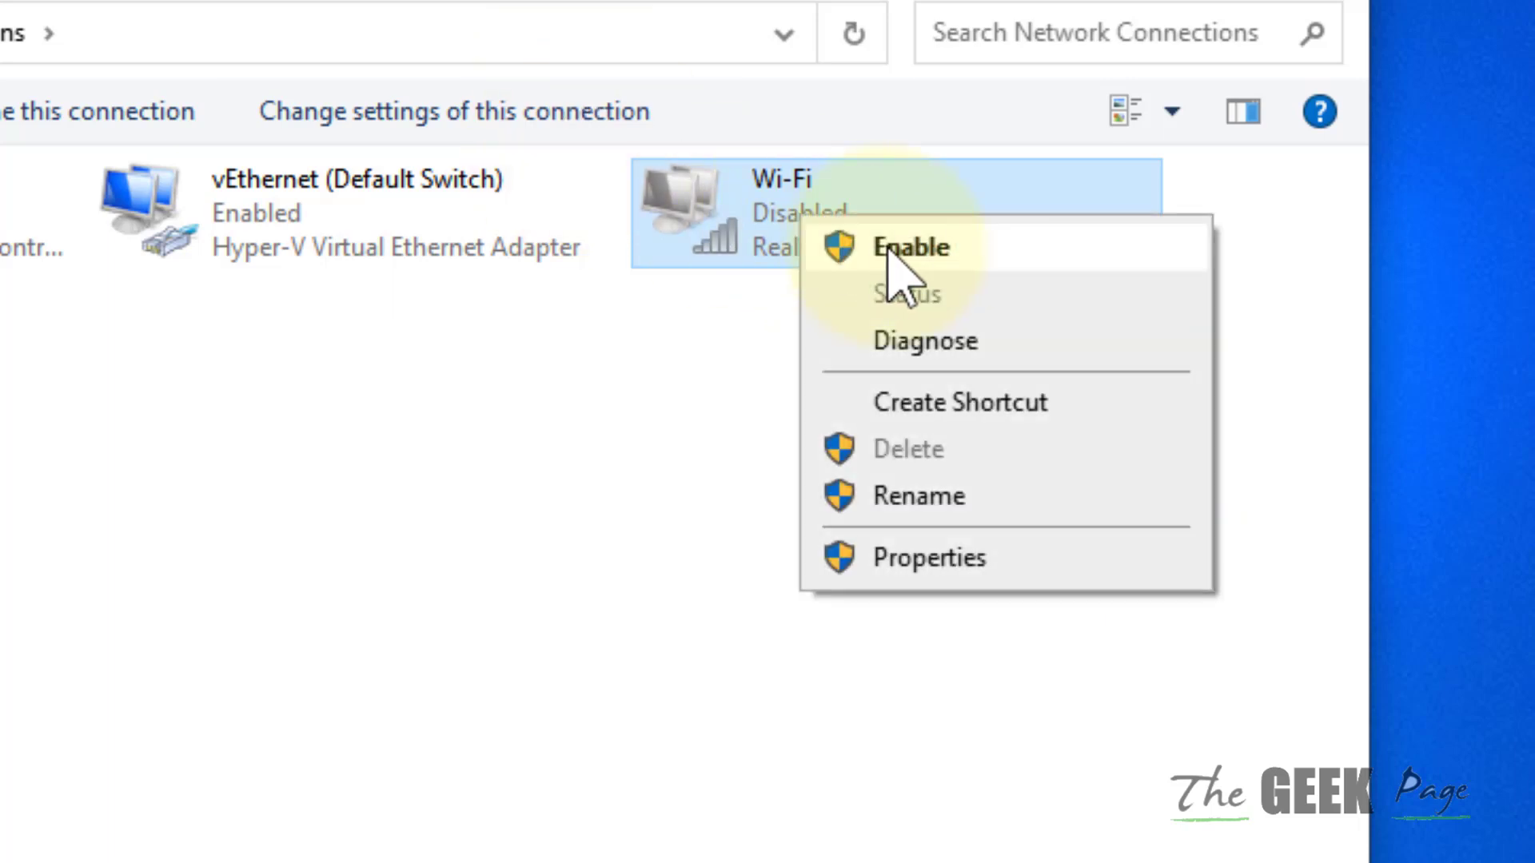
left_click(888, 243)
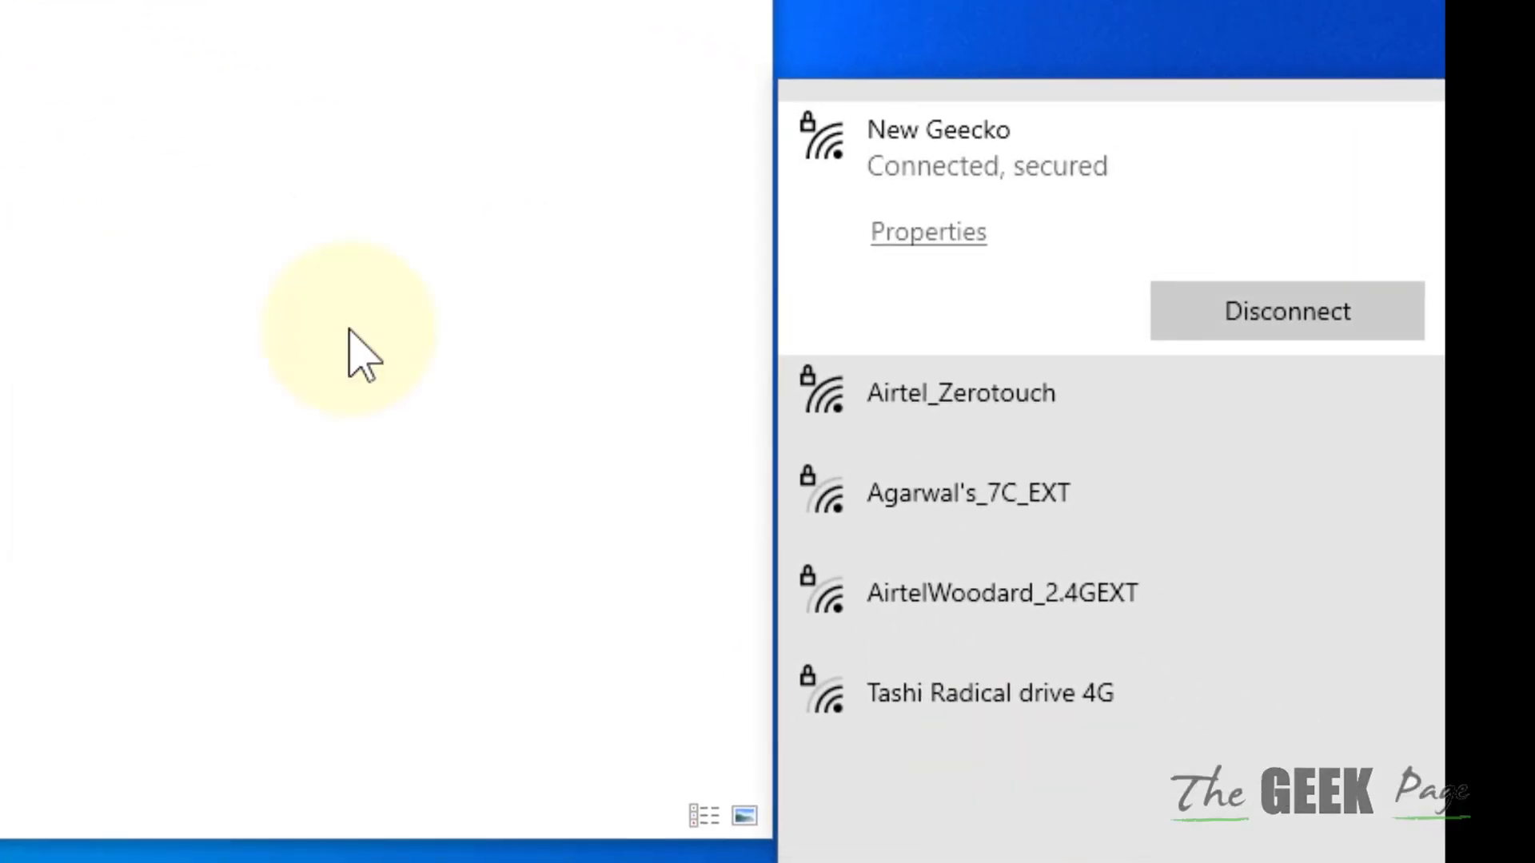
- Forget New Geecko, then rejoin it with its security key and allow the PC to be discoverable
right_click(974, 170)
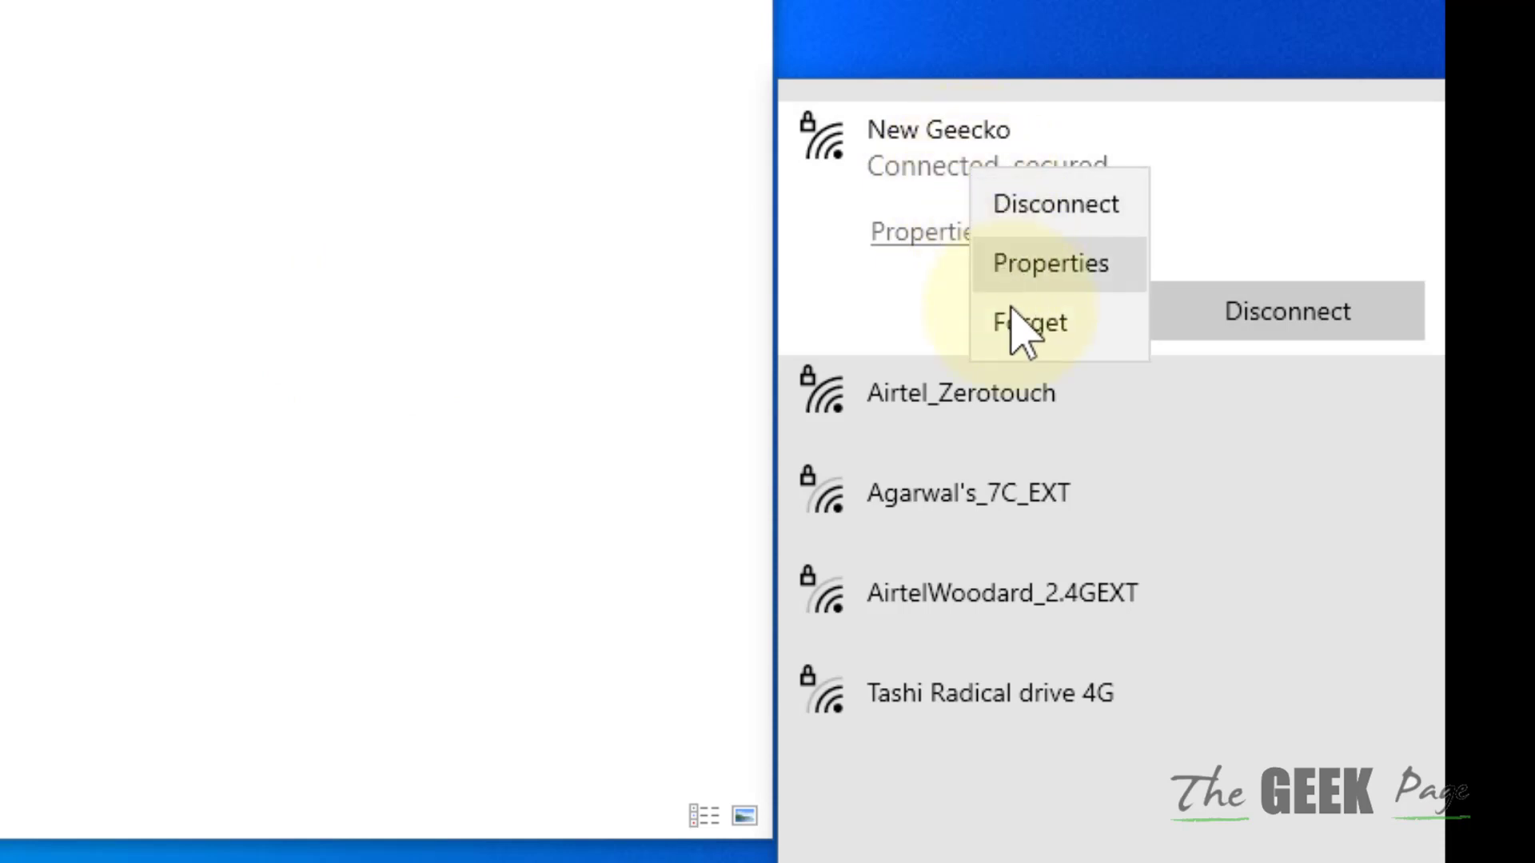
left_click(1060, 340)
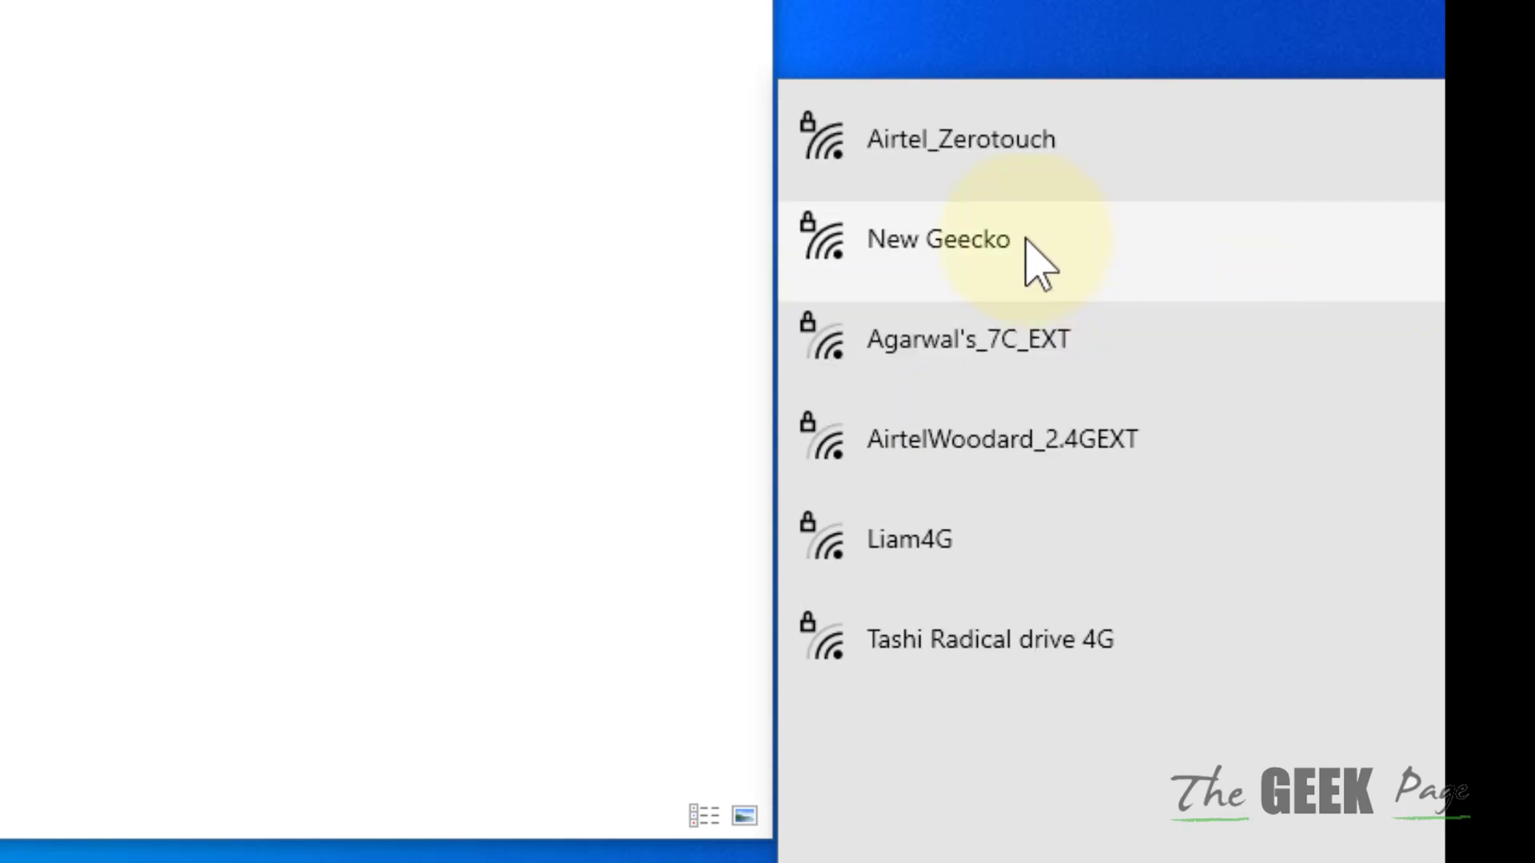
left_click(1011, 240)
left_click(1209, 407)
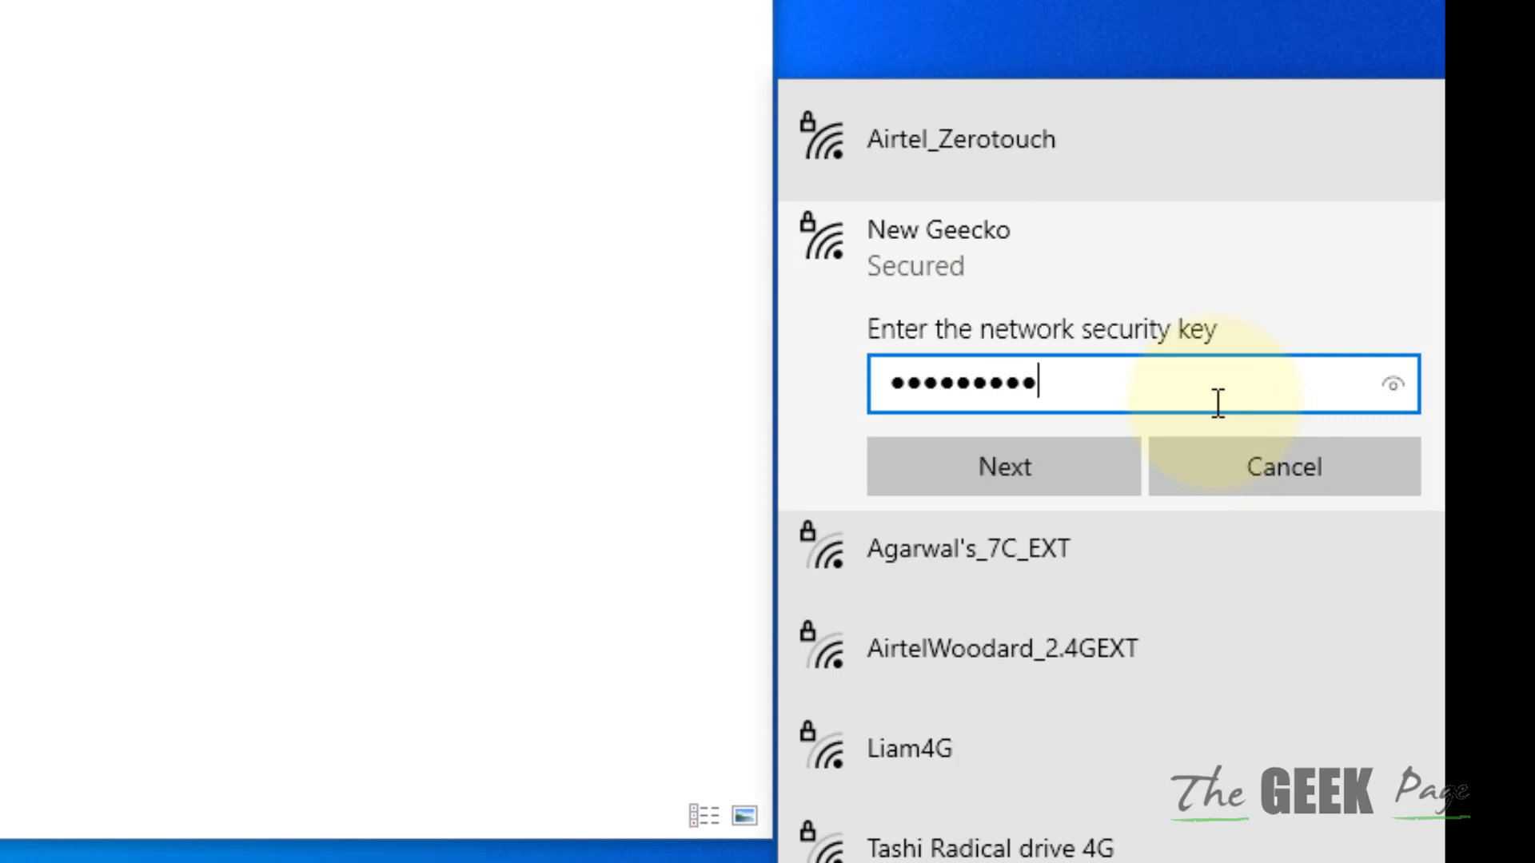
left_click(1031, 490)
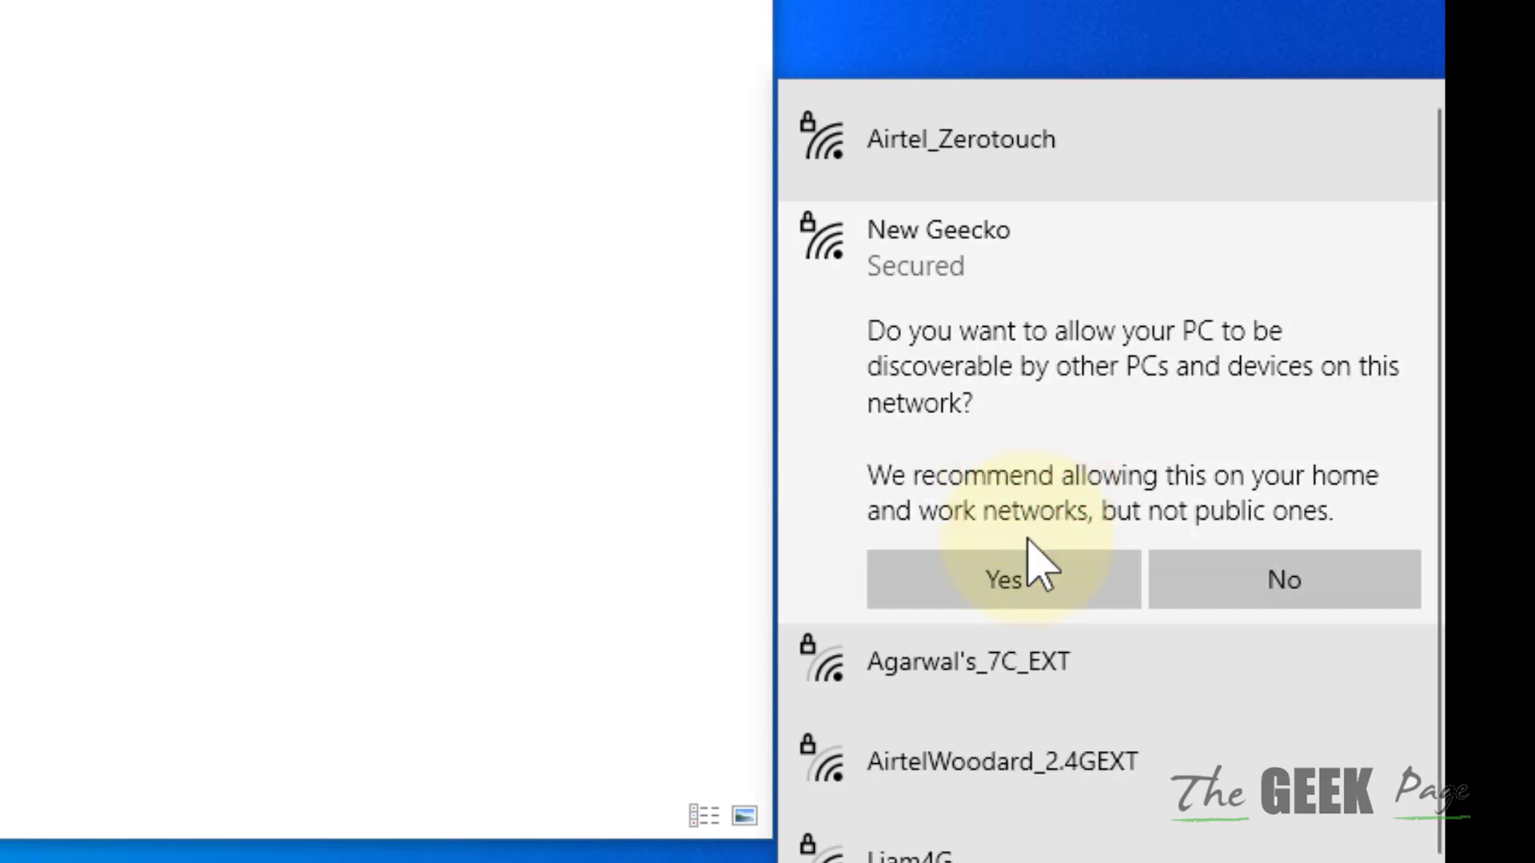
left_click(1017, 577)
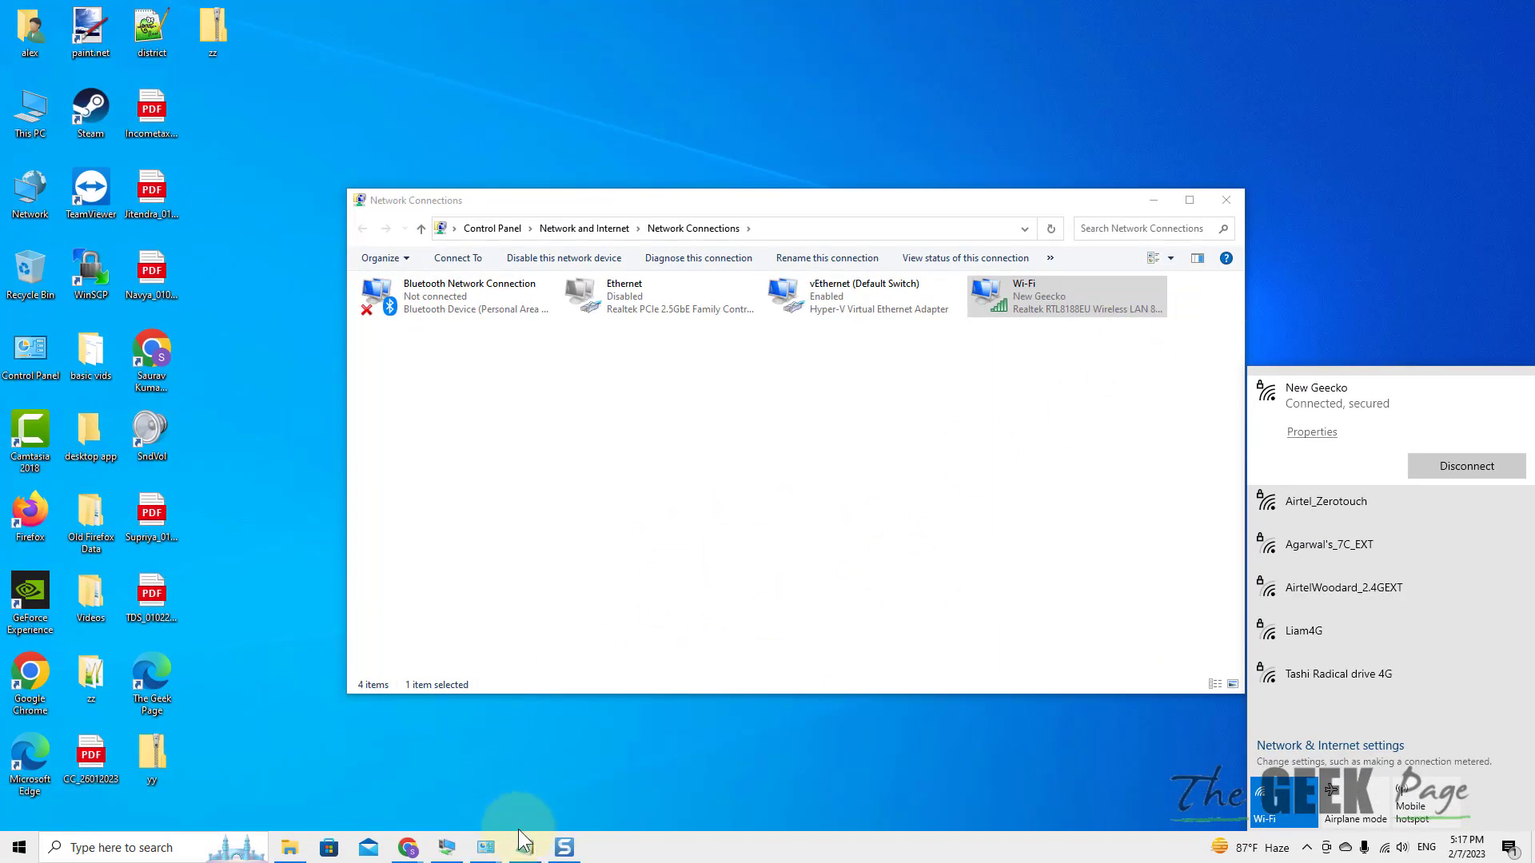
- Reopen Network Connections via 'view netw' and open the Wi-Fi adapter's properties
left_click(526, 847)
left_click(526, 848)
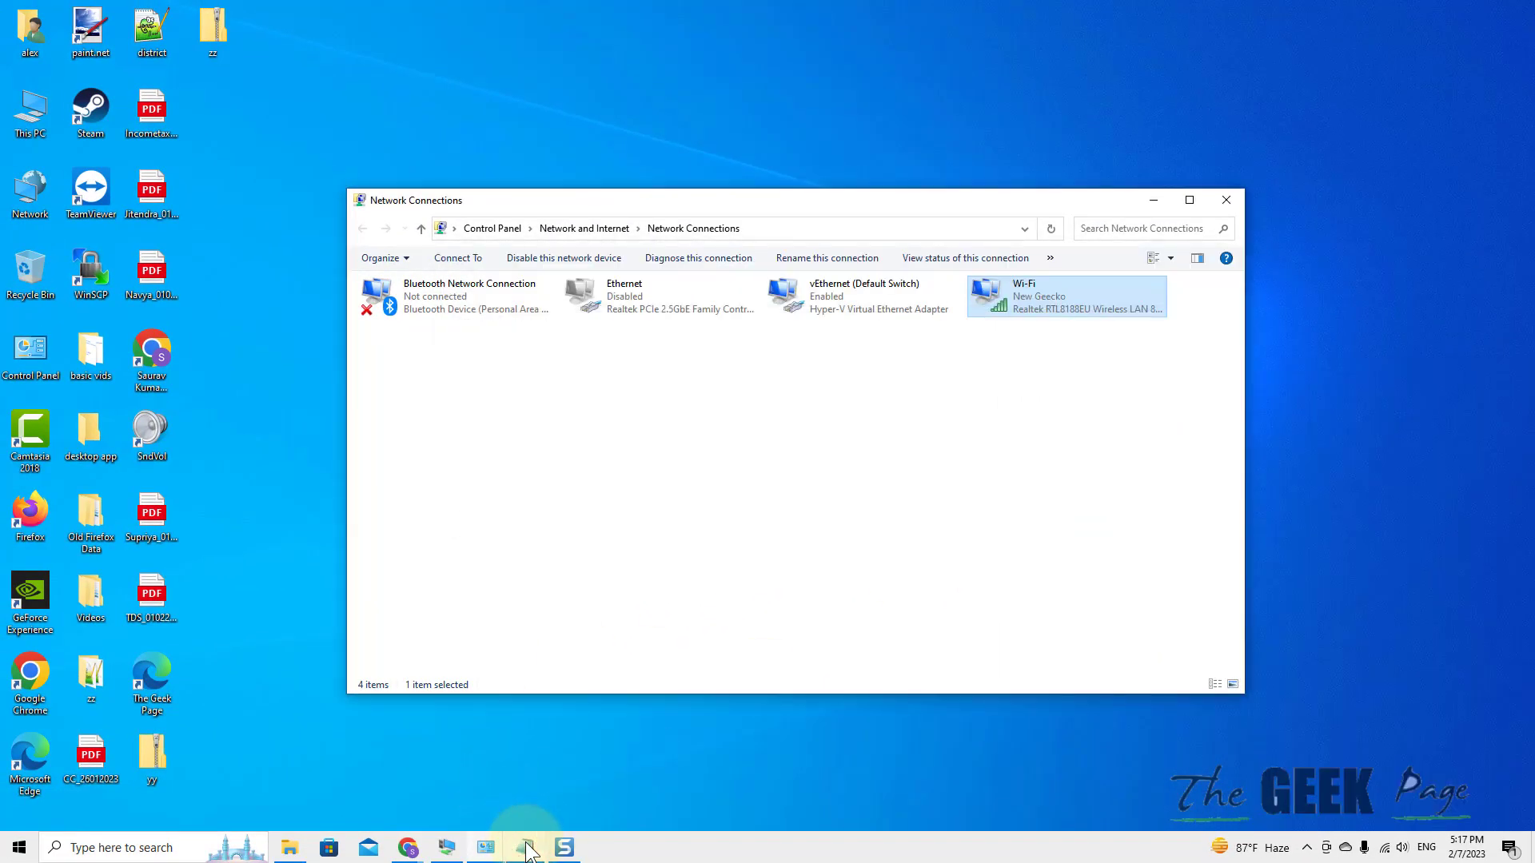
left_click(923, 440)
left_click(104, 849)
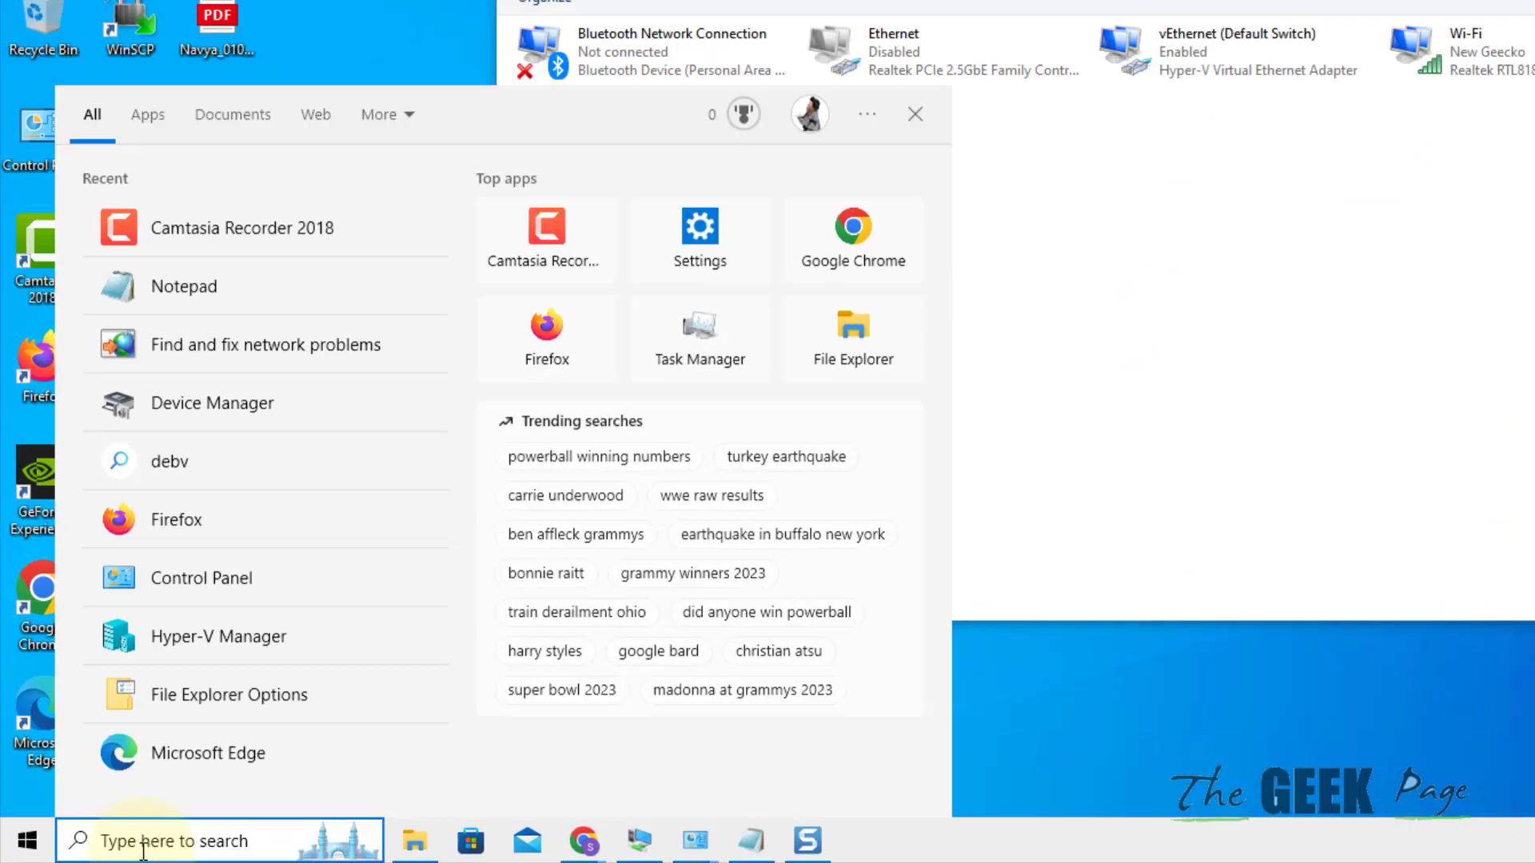
type("view netw")
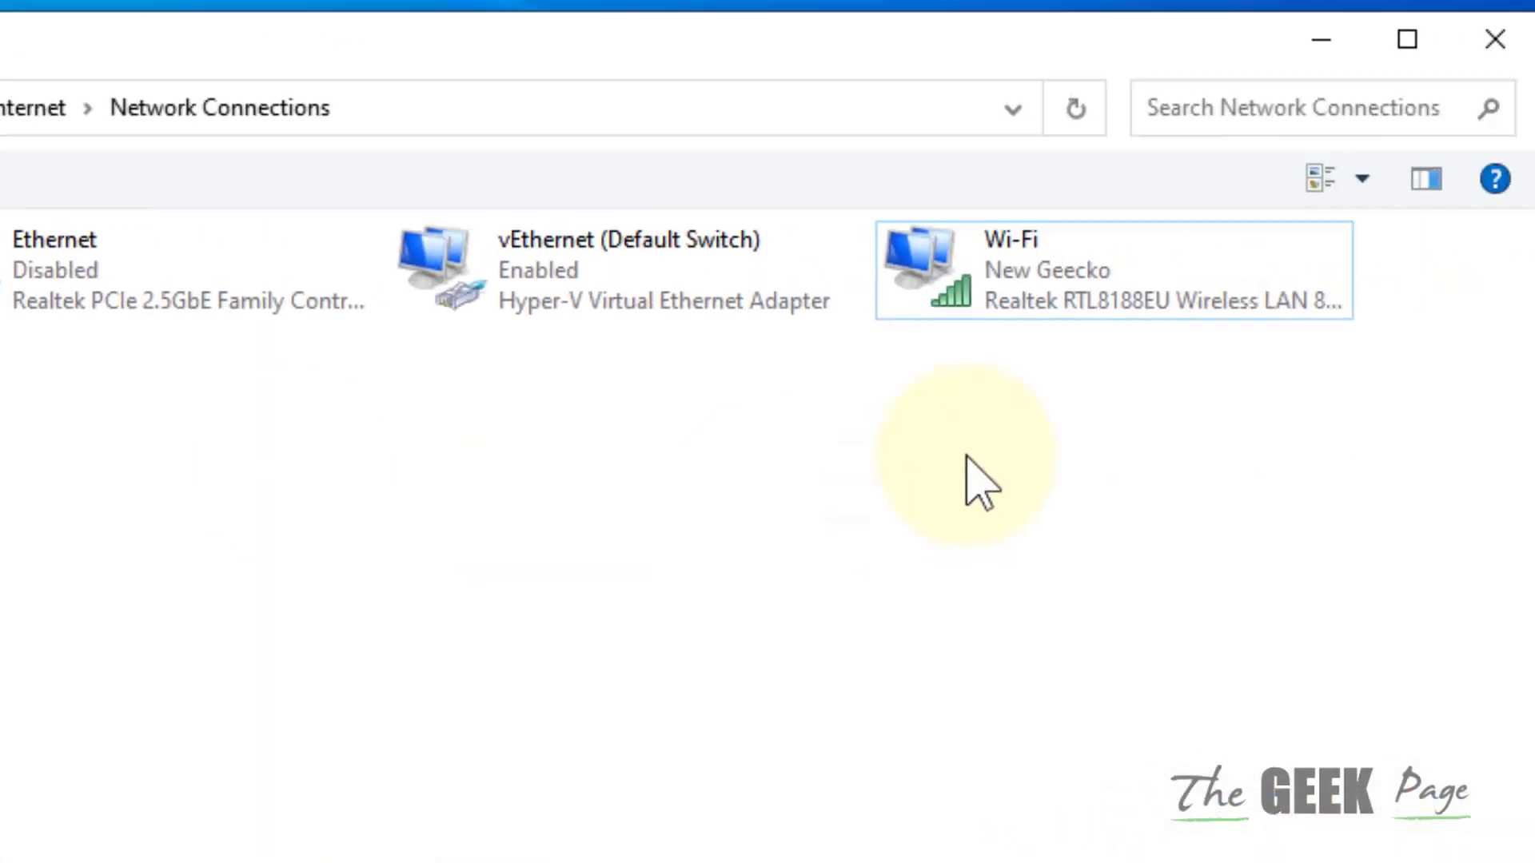
right_click(882, 328)
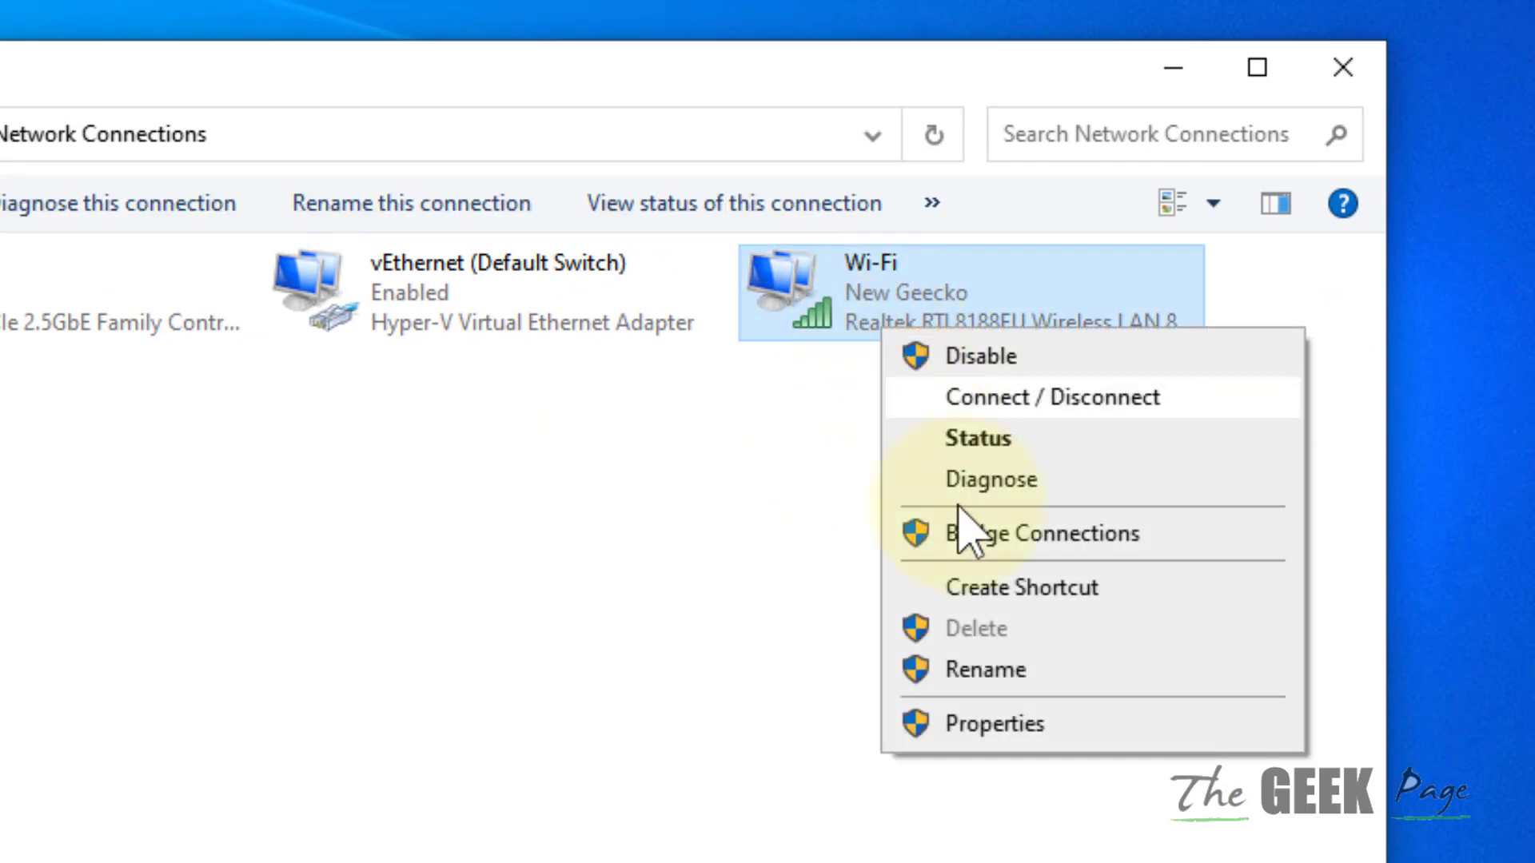
left_click(1052, 737)
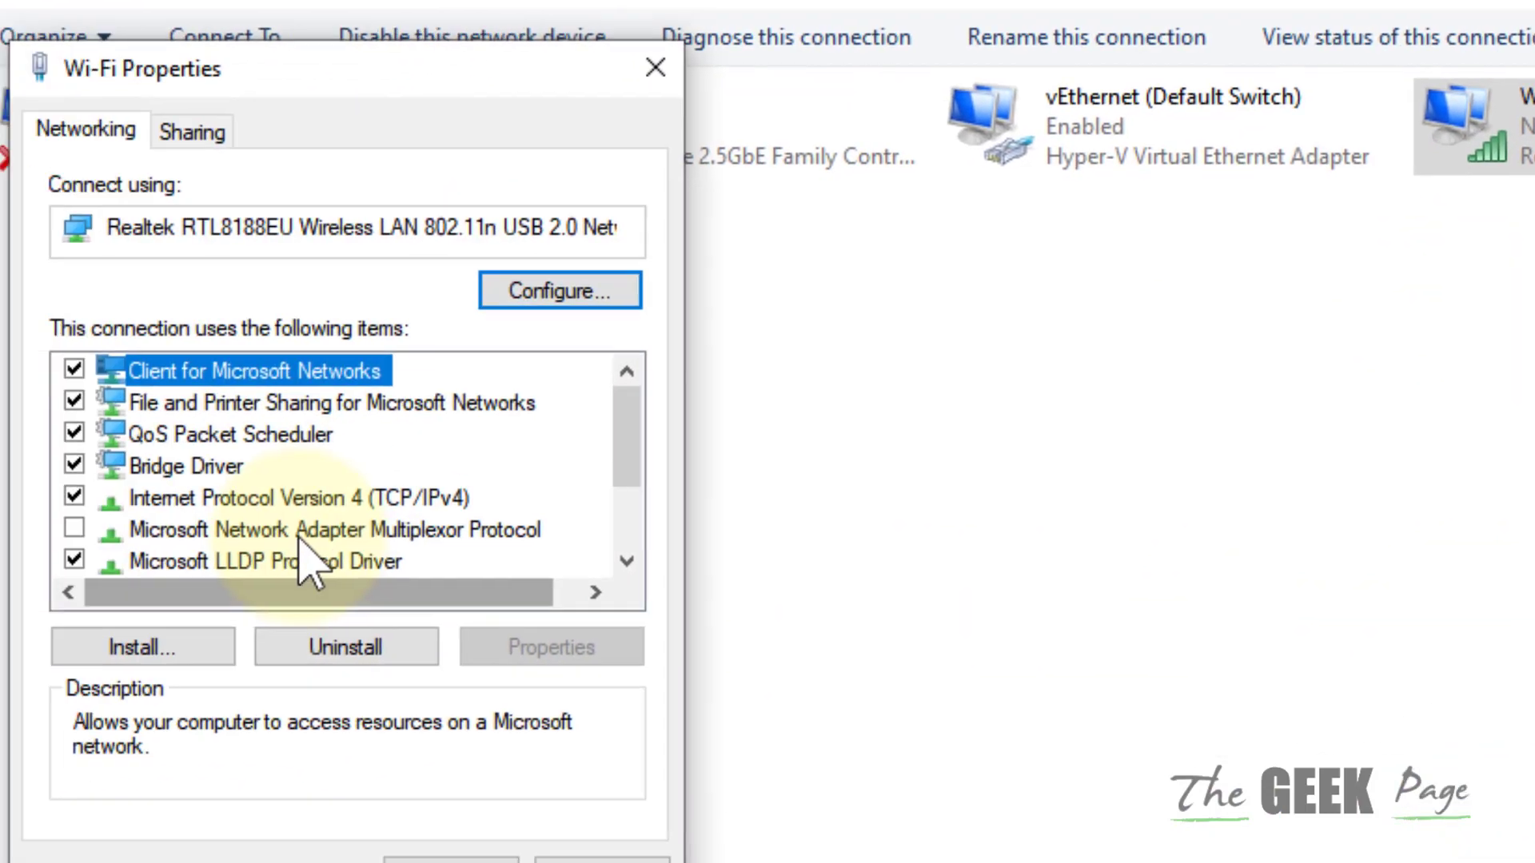
- Switch IPv4 DNS from 8.8.8.8 / 8.8.4.4 to automatic, keeping the automatic IP address
left_click(320, 493)
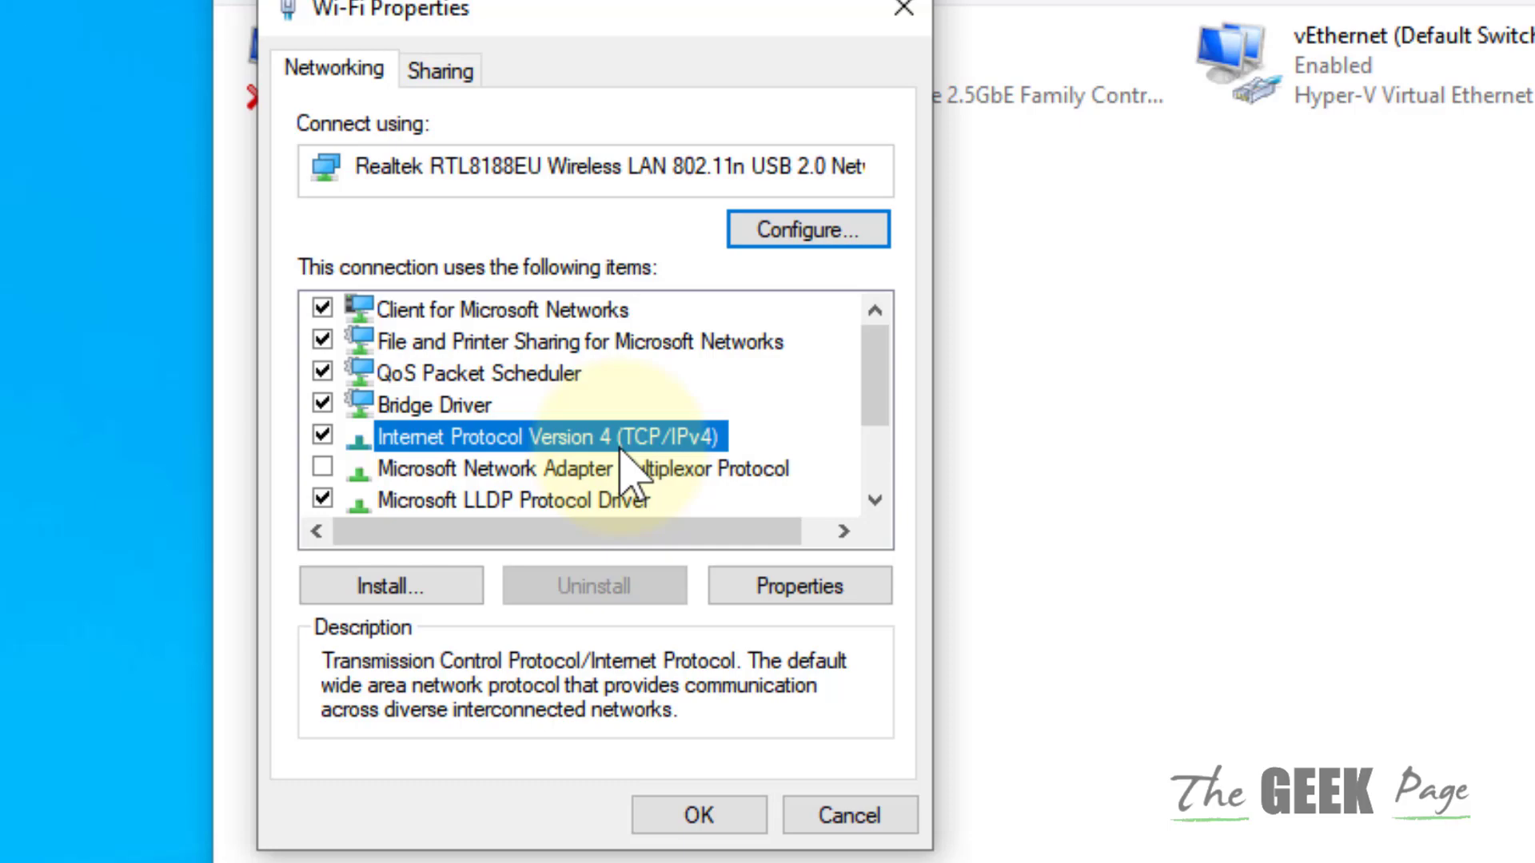
left_click(797, 601)
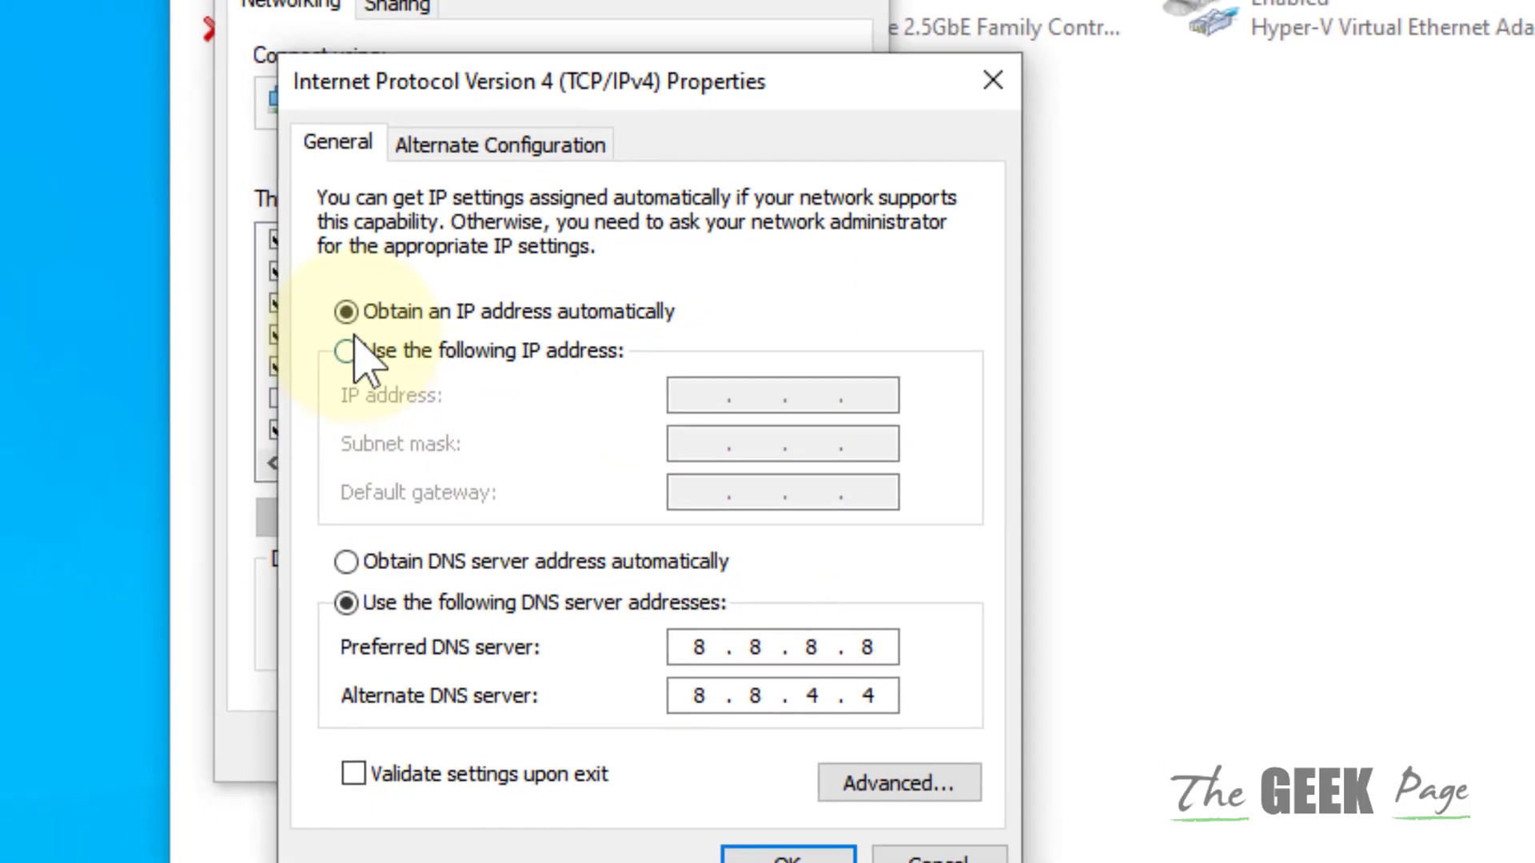
left_click(391, 377)
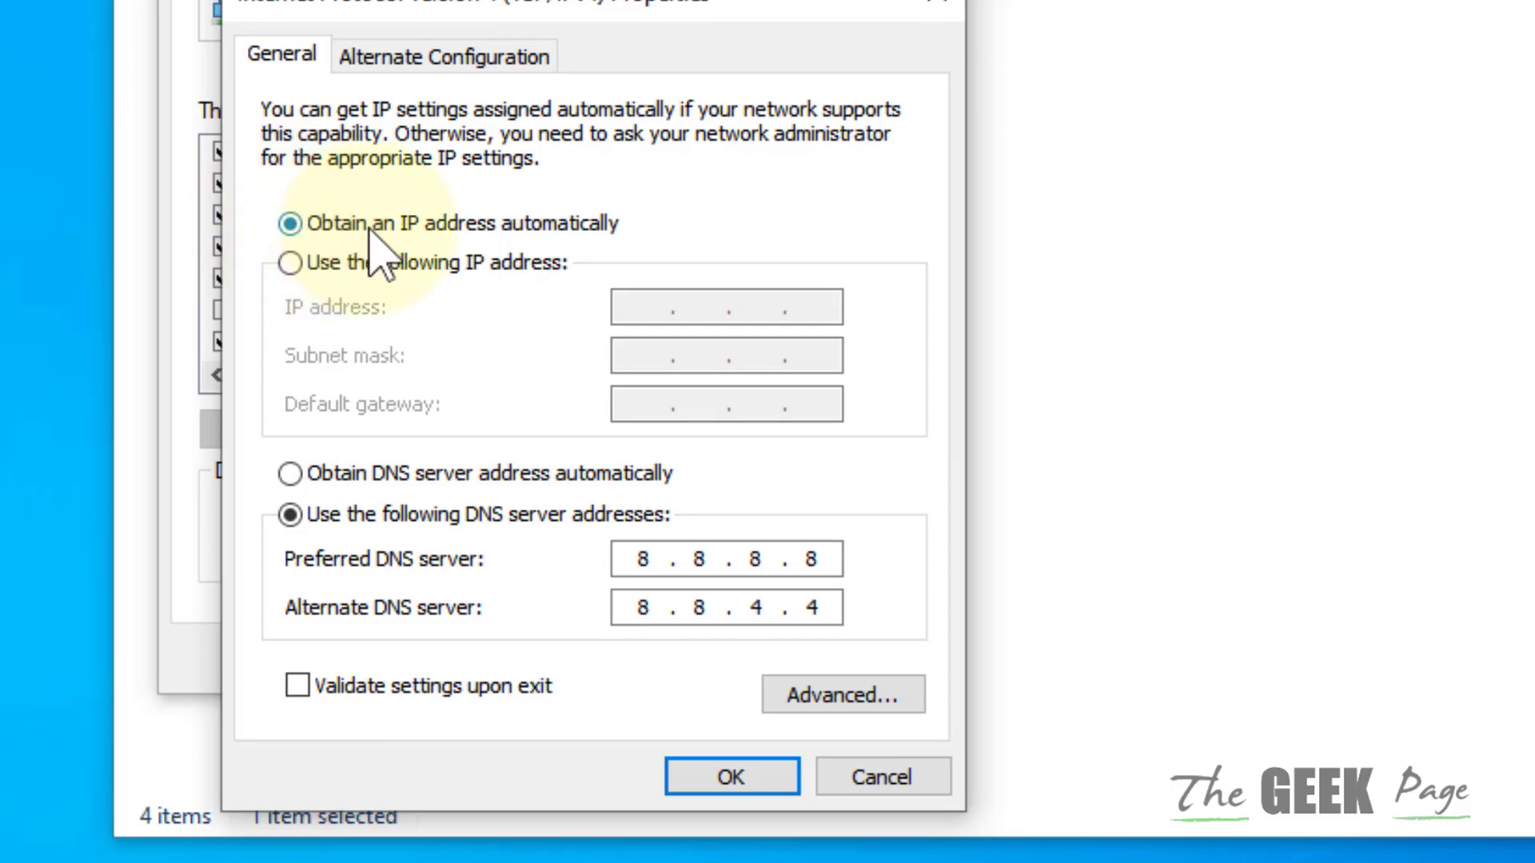
left_click(292, 475)
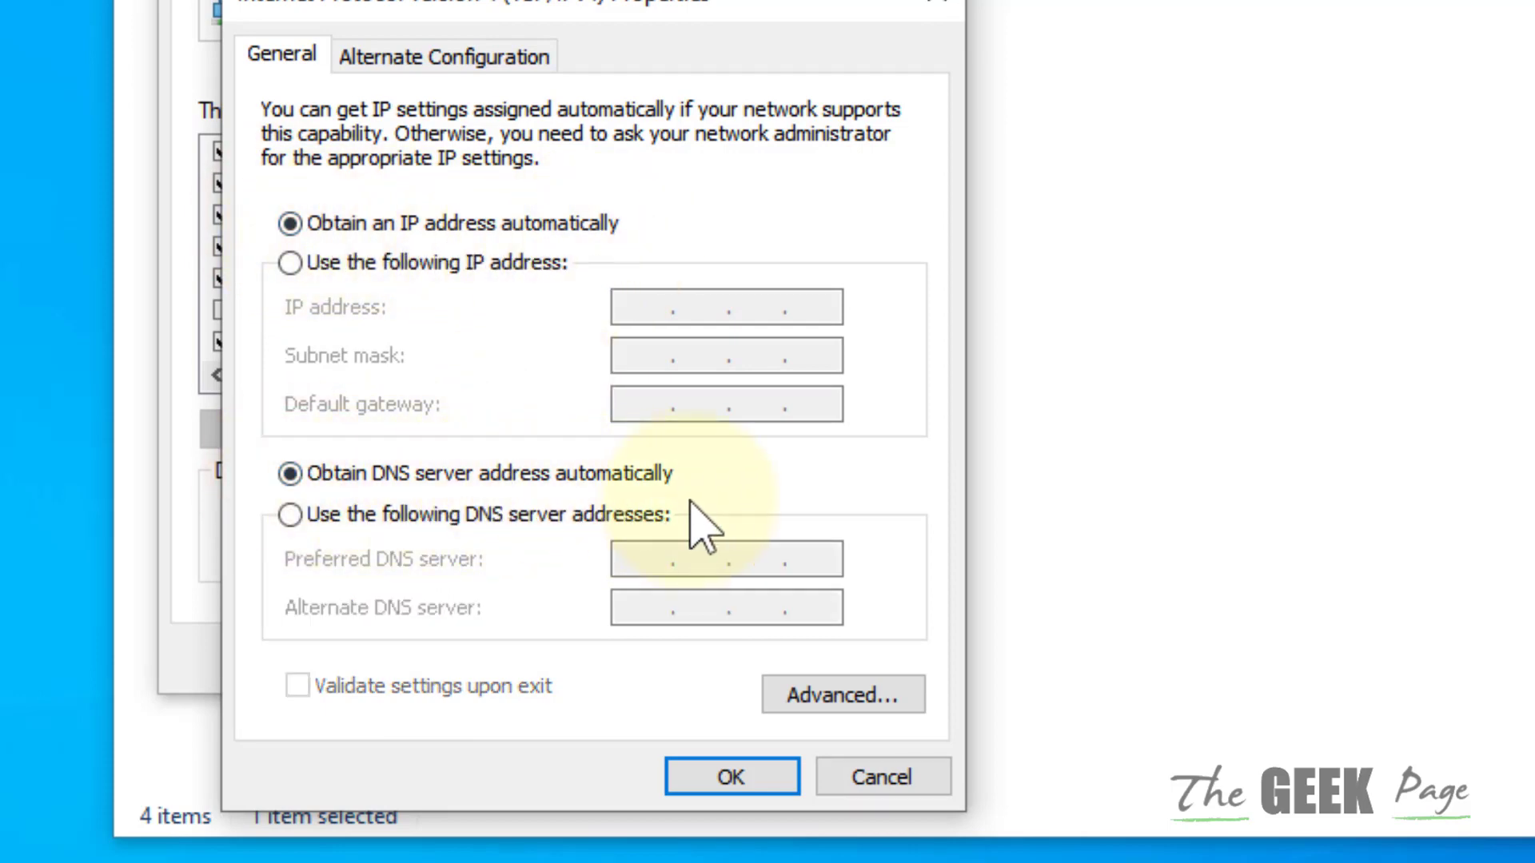
left_click(730, 780)
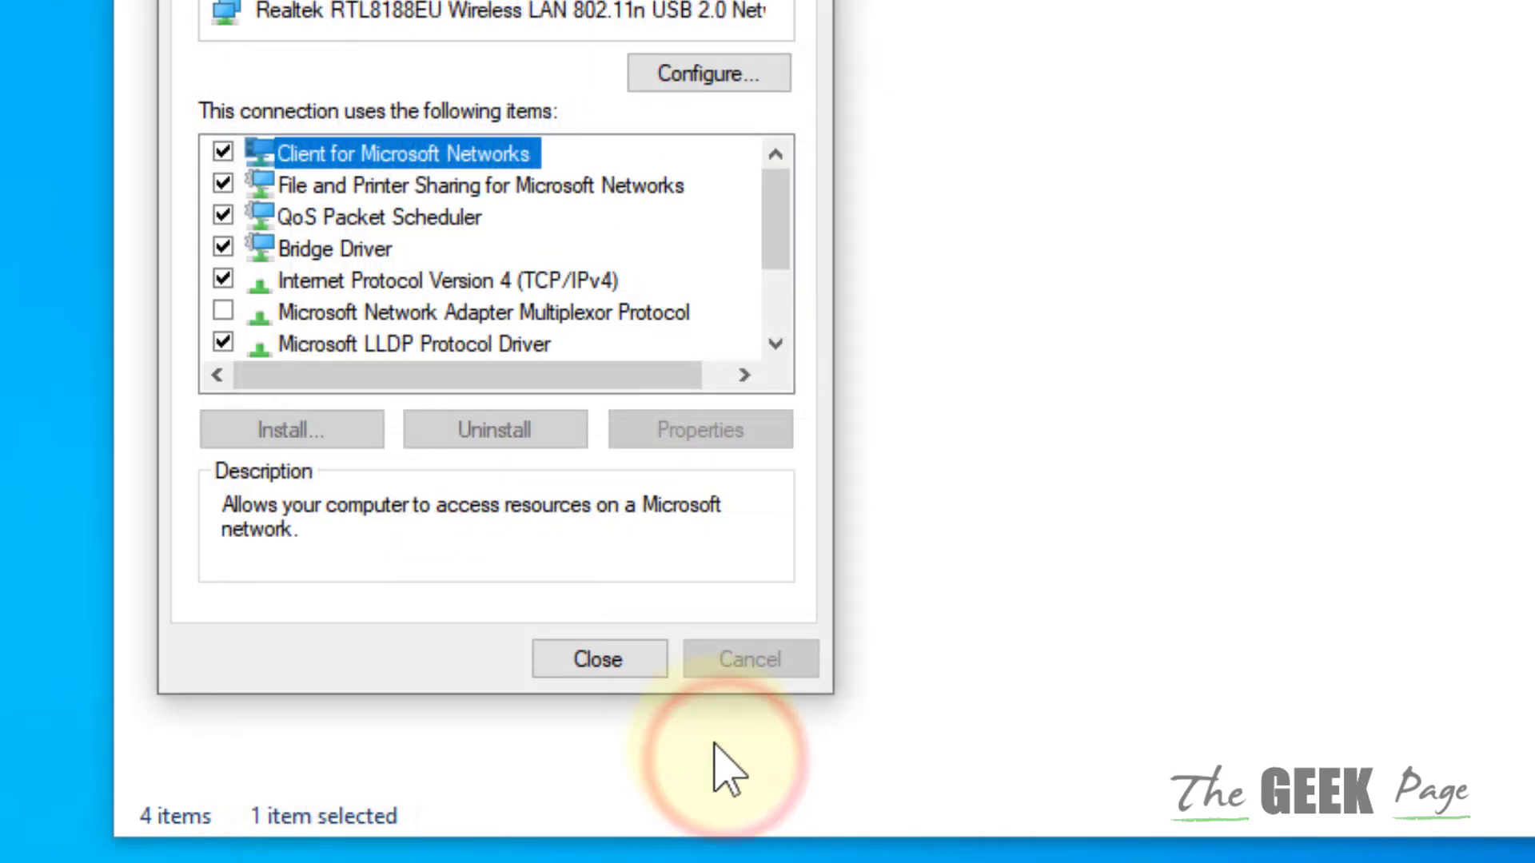
left_click(599, 659)
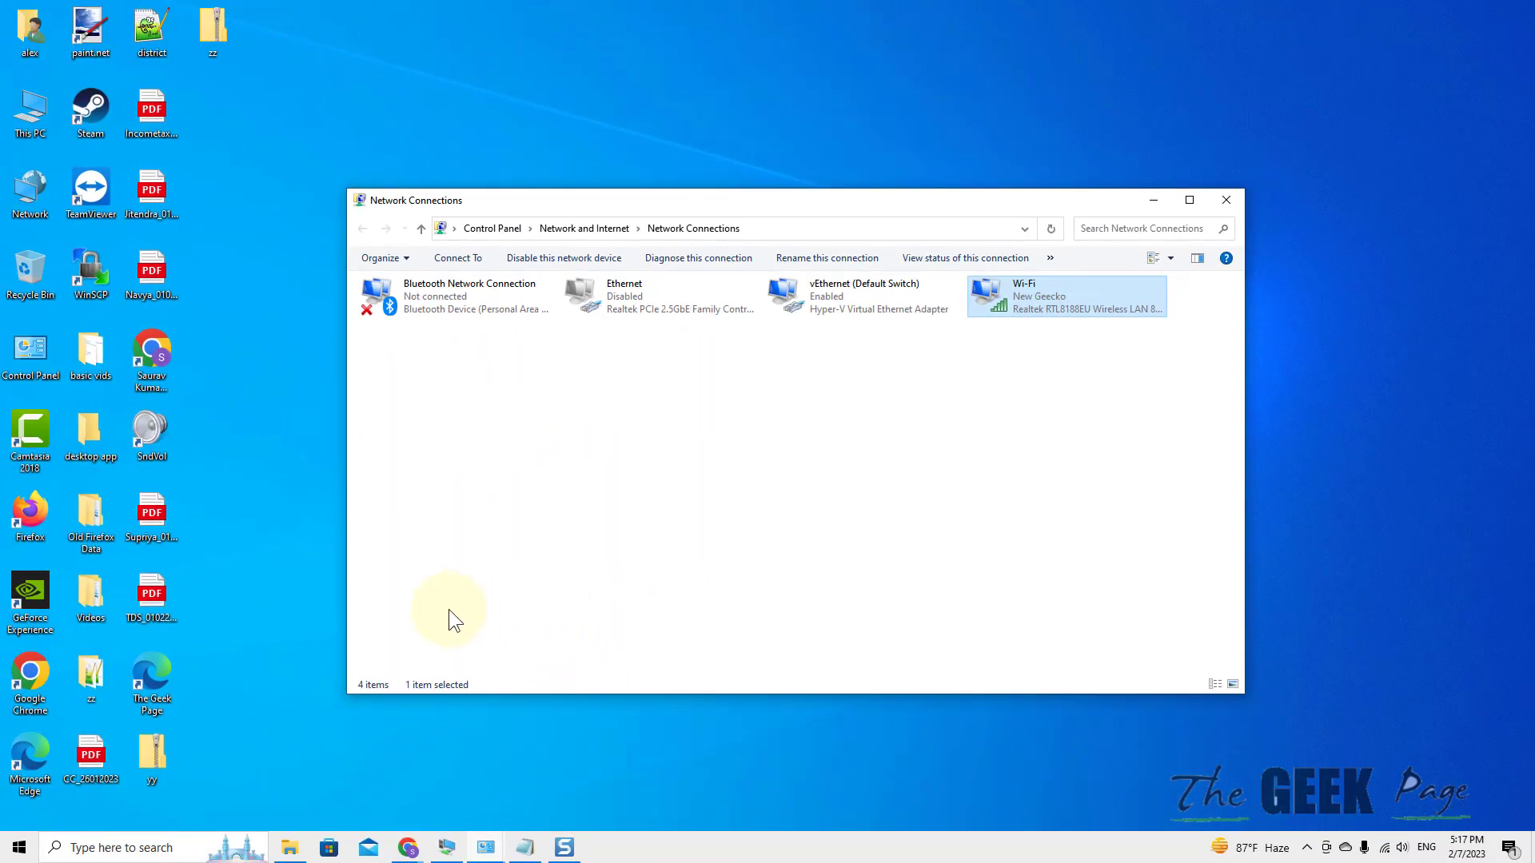
- Open Device Manager via search and expand the Network adapters category
left_click(204, 841)
type("device")
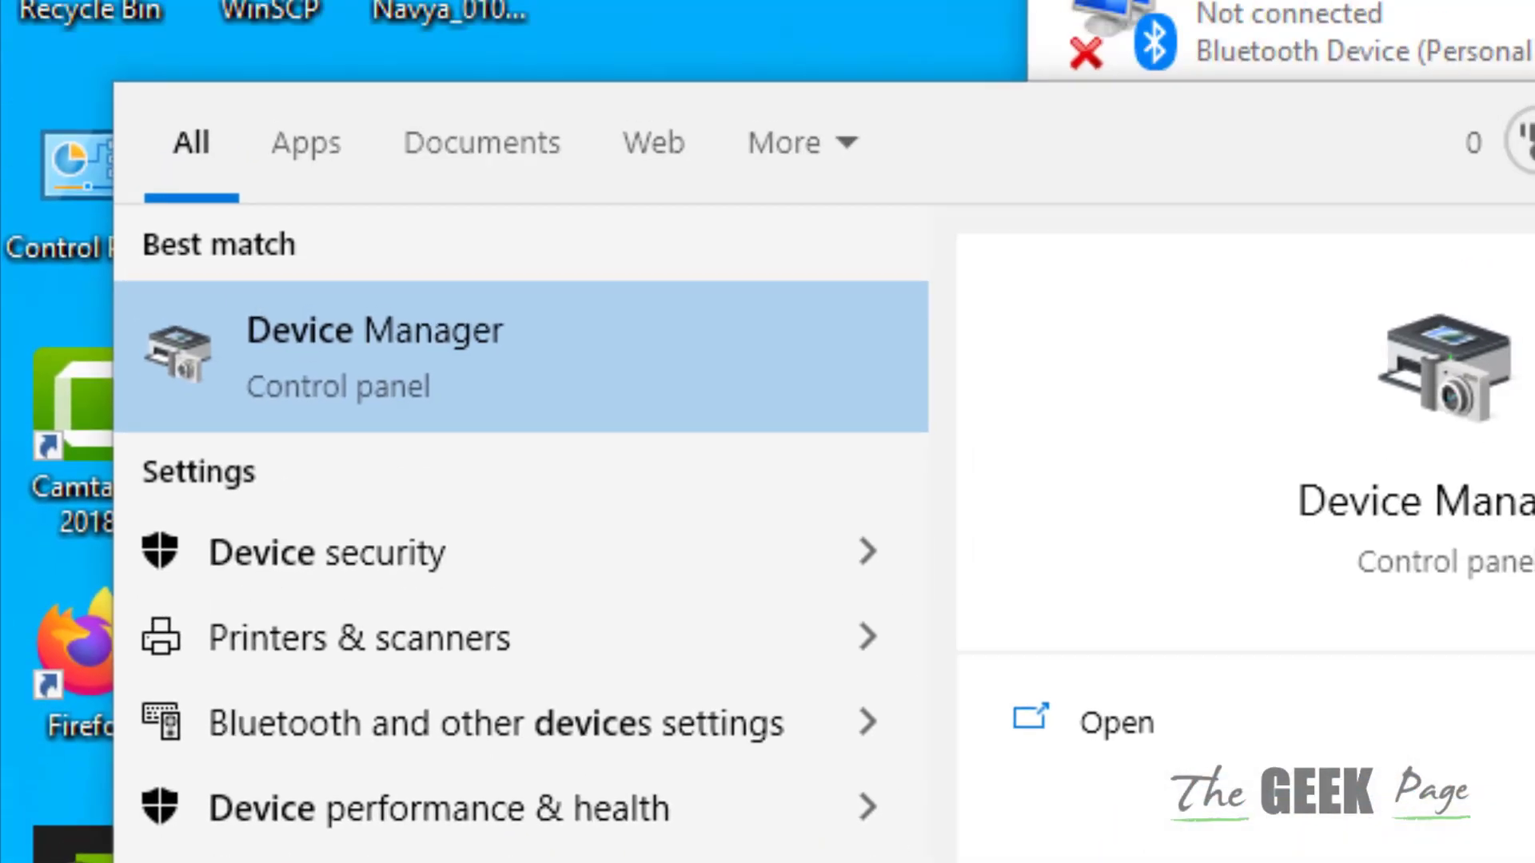
left_click(455, 409)
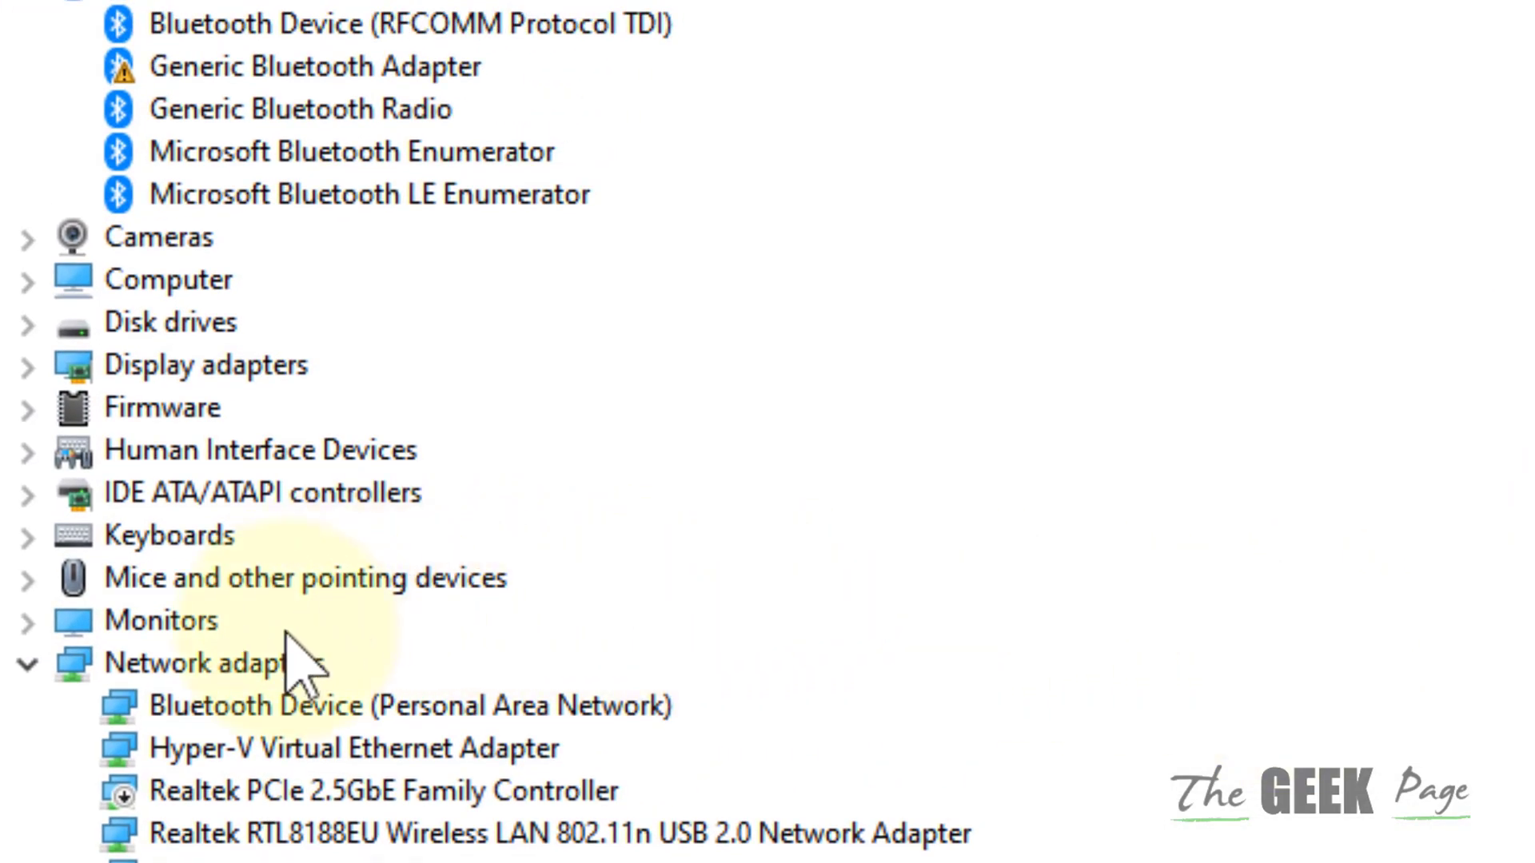
left_click(29, 662)
left_click(29, 662)
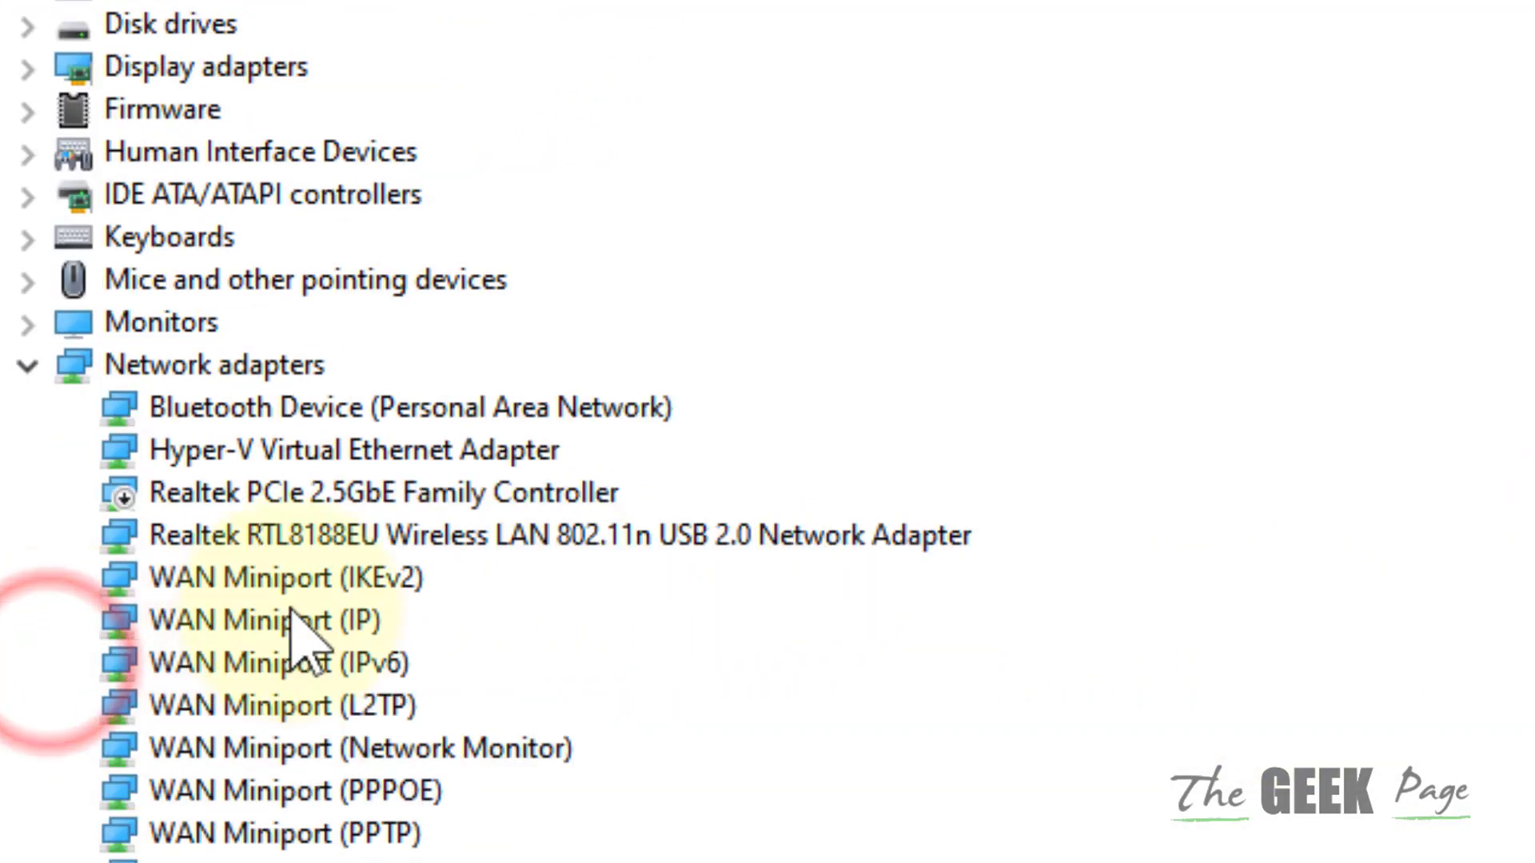
left_click(258, 379)
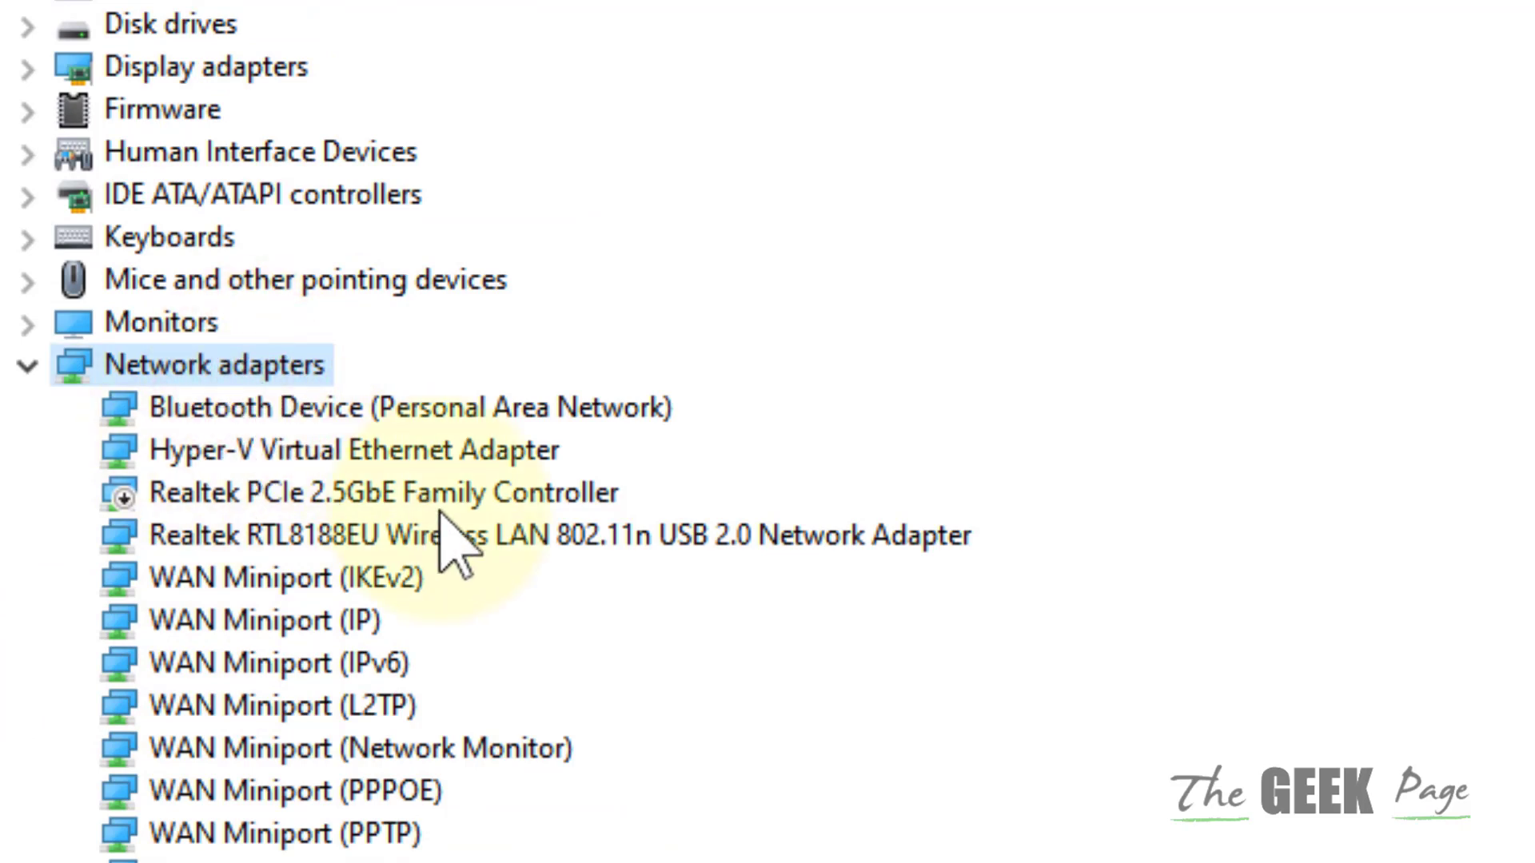
- Uninstall the Realtek RTL8188EU Wireless LAN 802.11n USB 2.0 Network Adapter
left_click(358, 542)
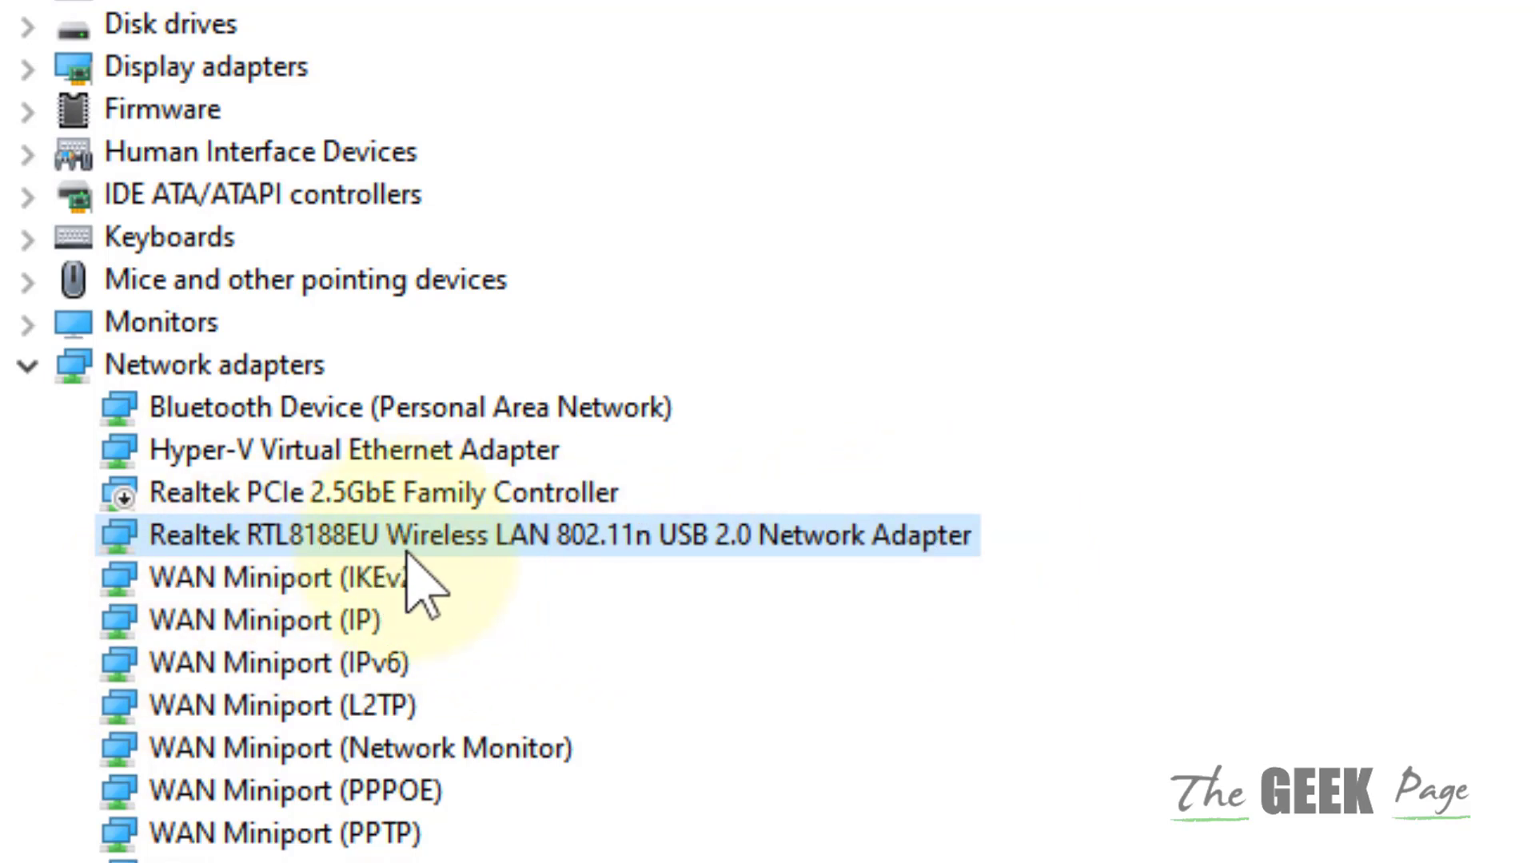
right_click(464, 546)
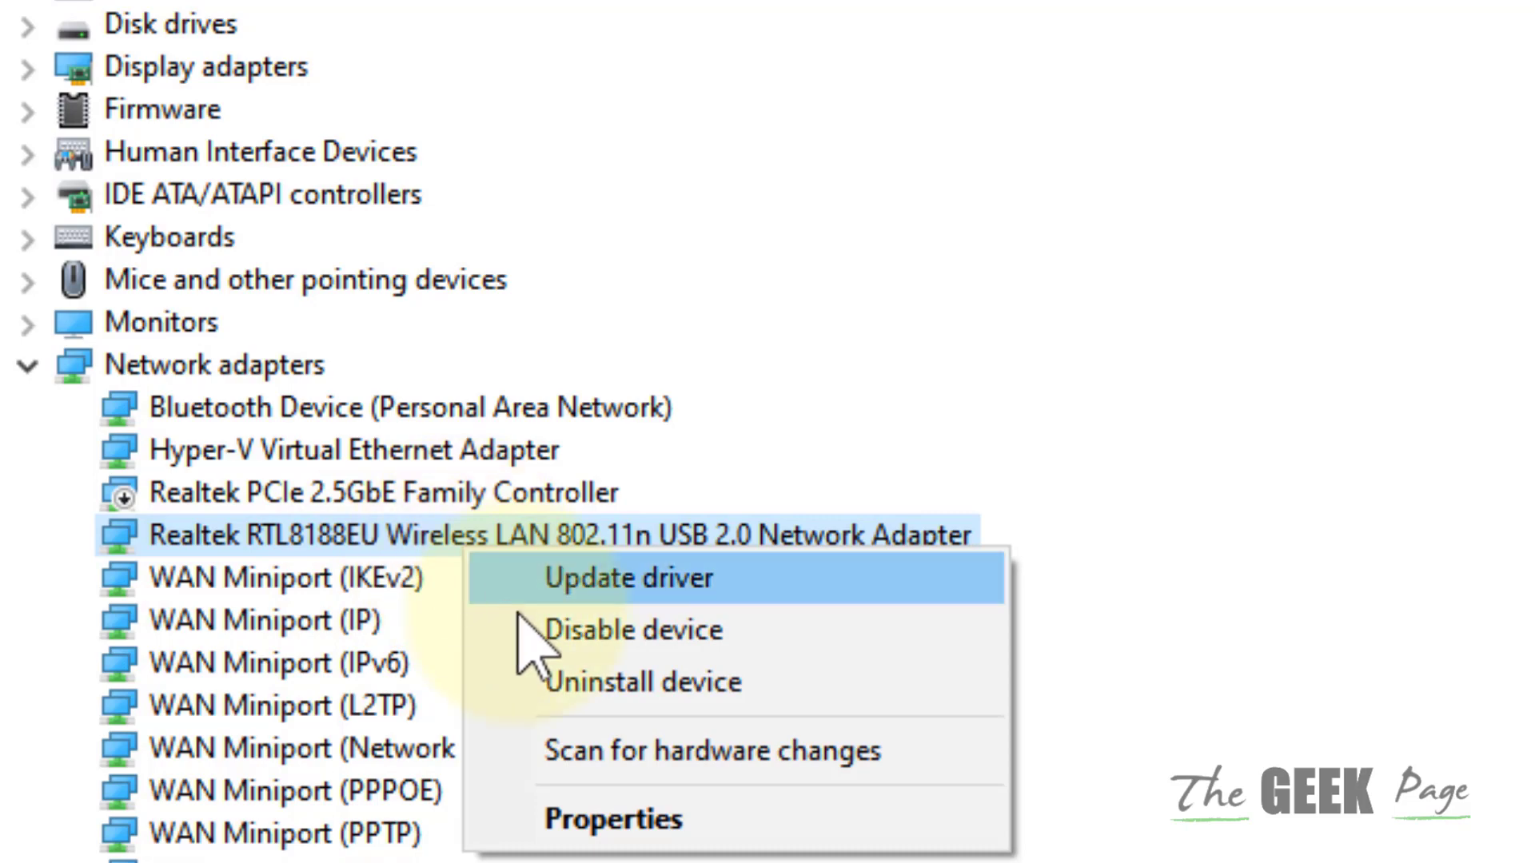
left_click(737, 688)
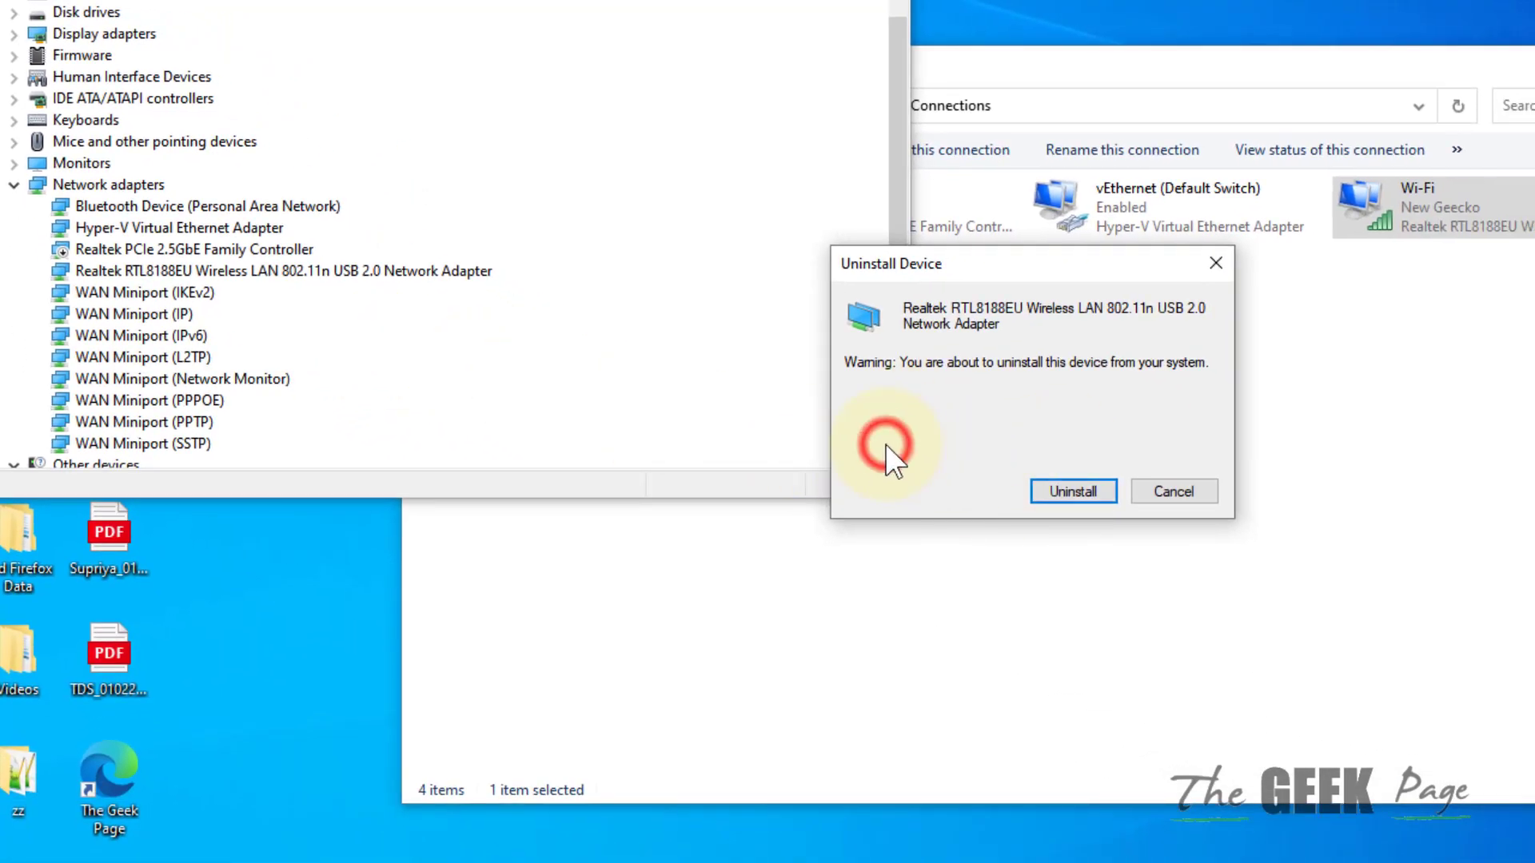
left_click(1052, 491)
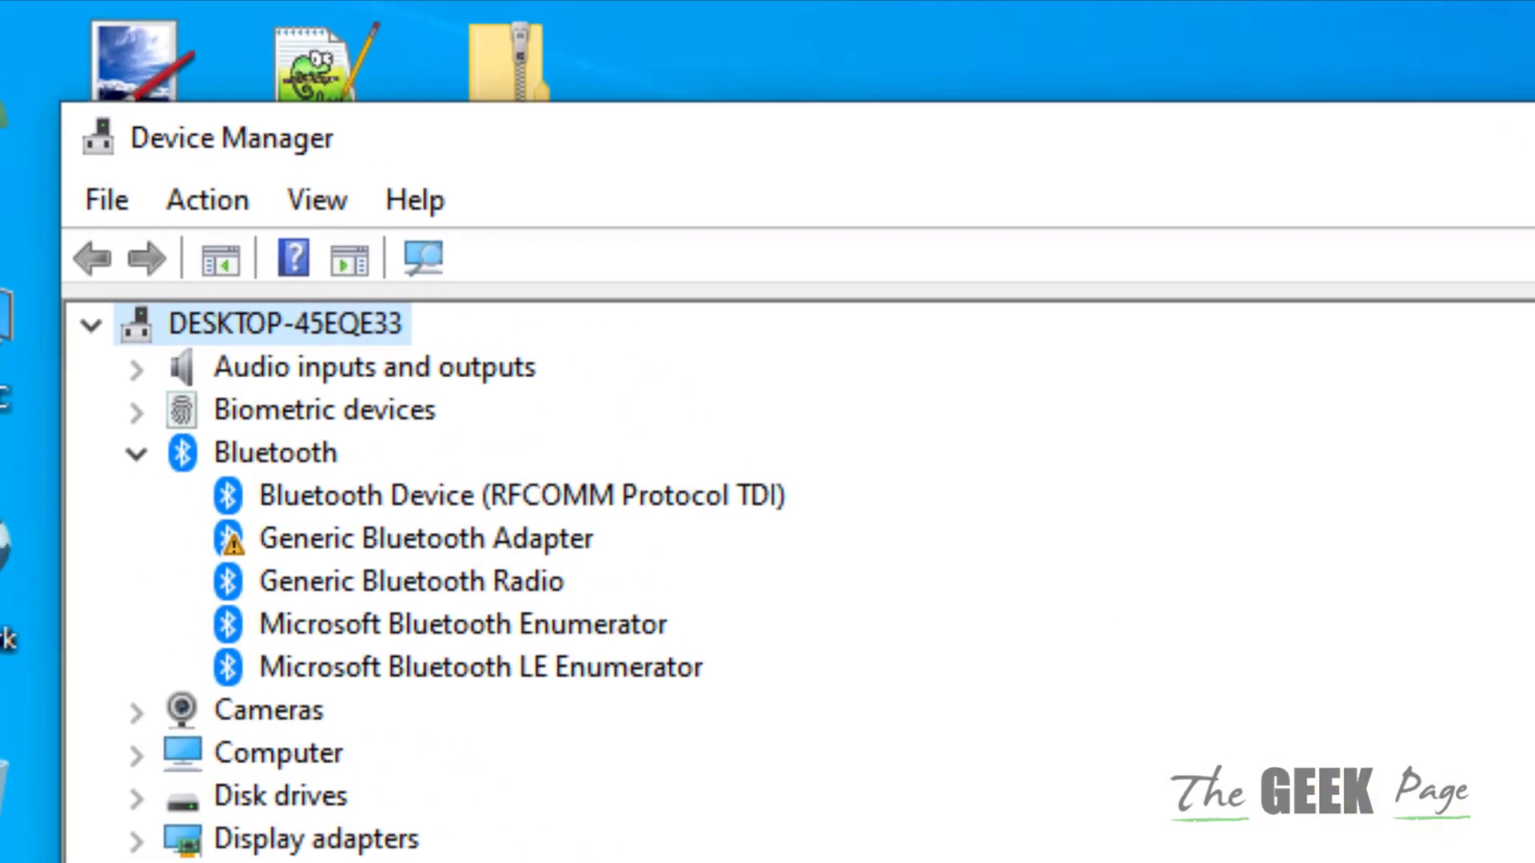
- Scan for hardware changes so the Realtek RTL8188EU adapter is reinstalled
left_click(214, 206)
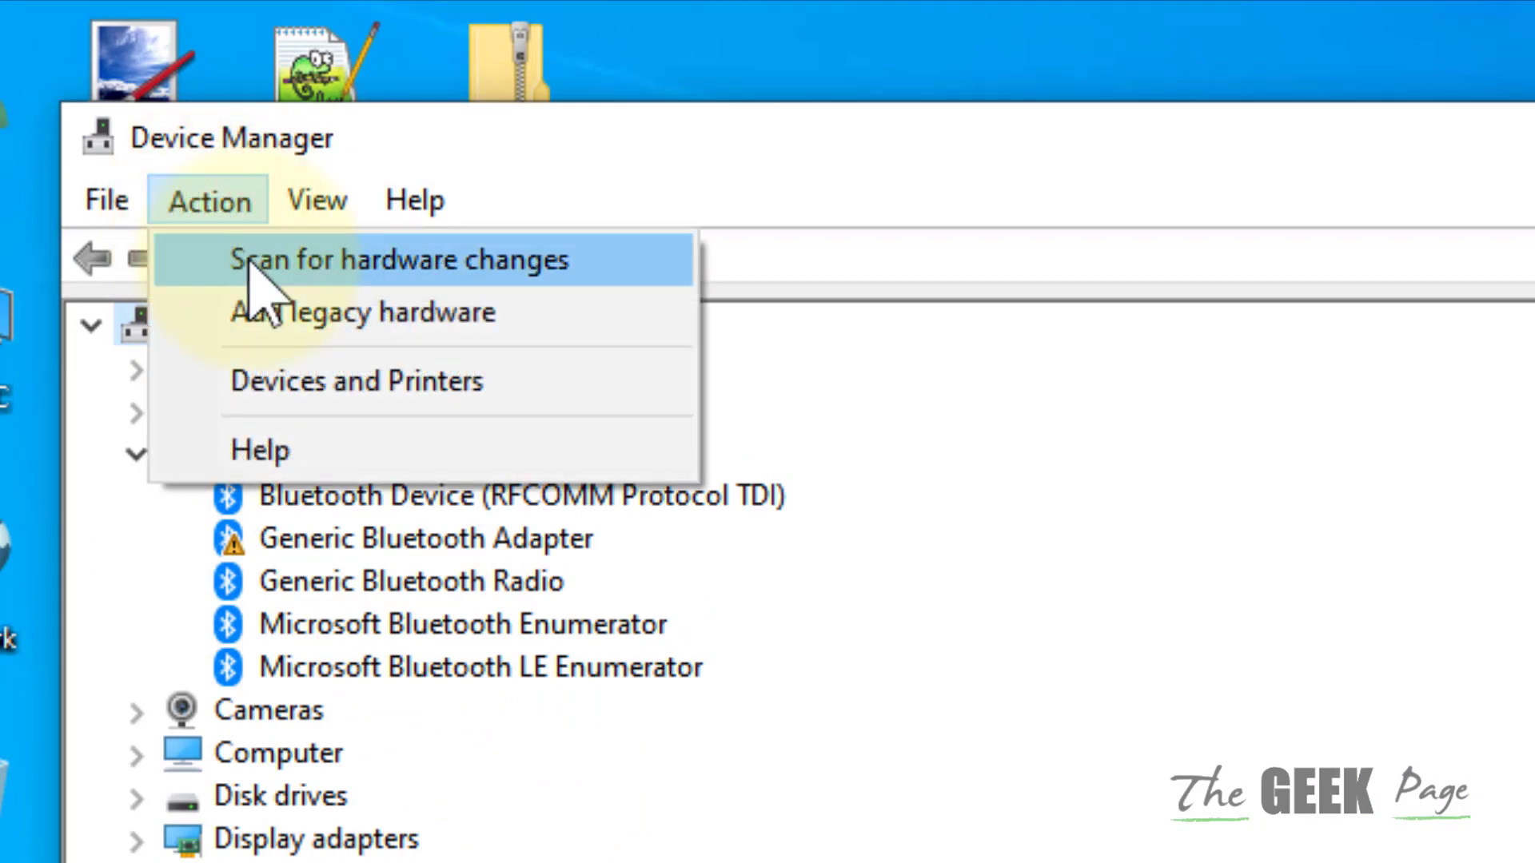
left_click(563, 264)
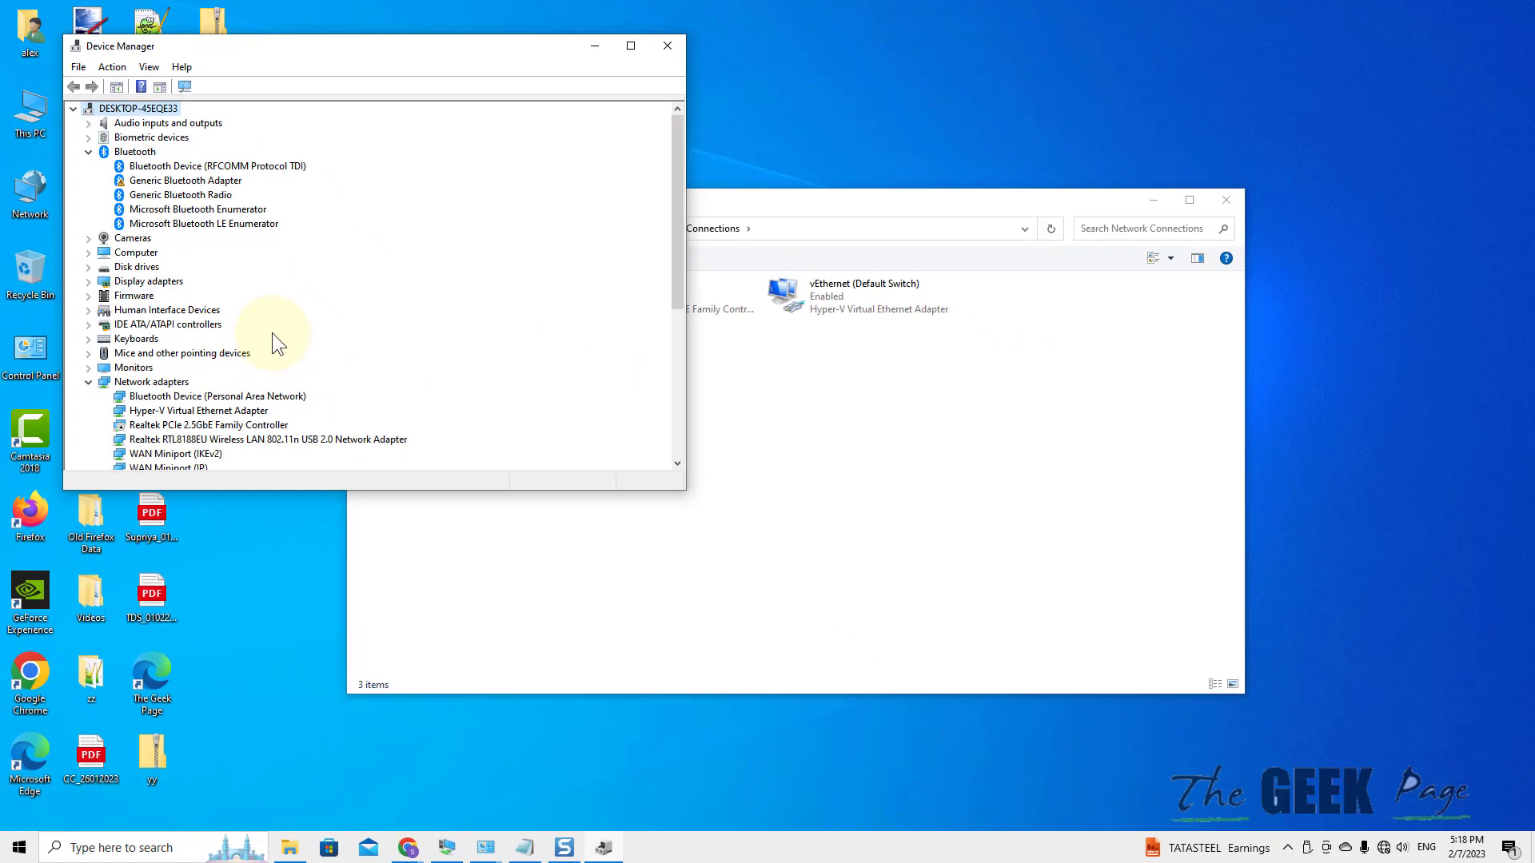
left_click(305, 439)
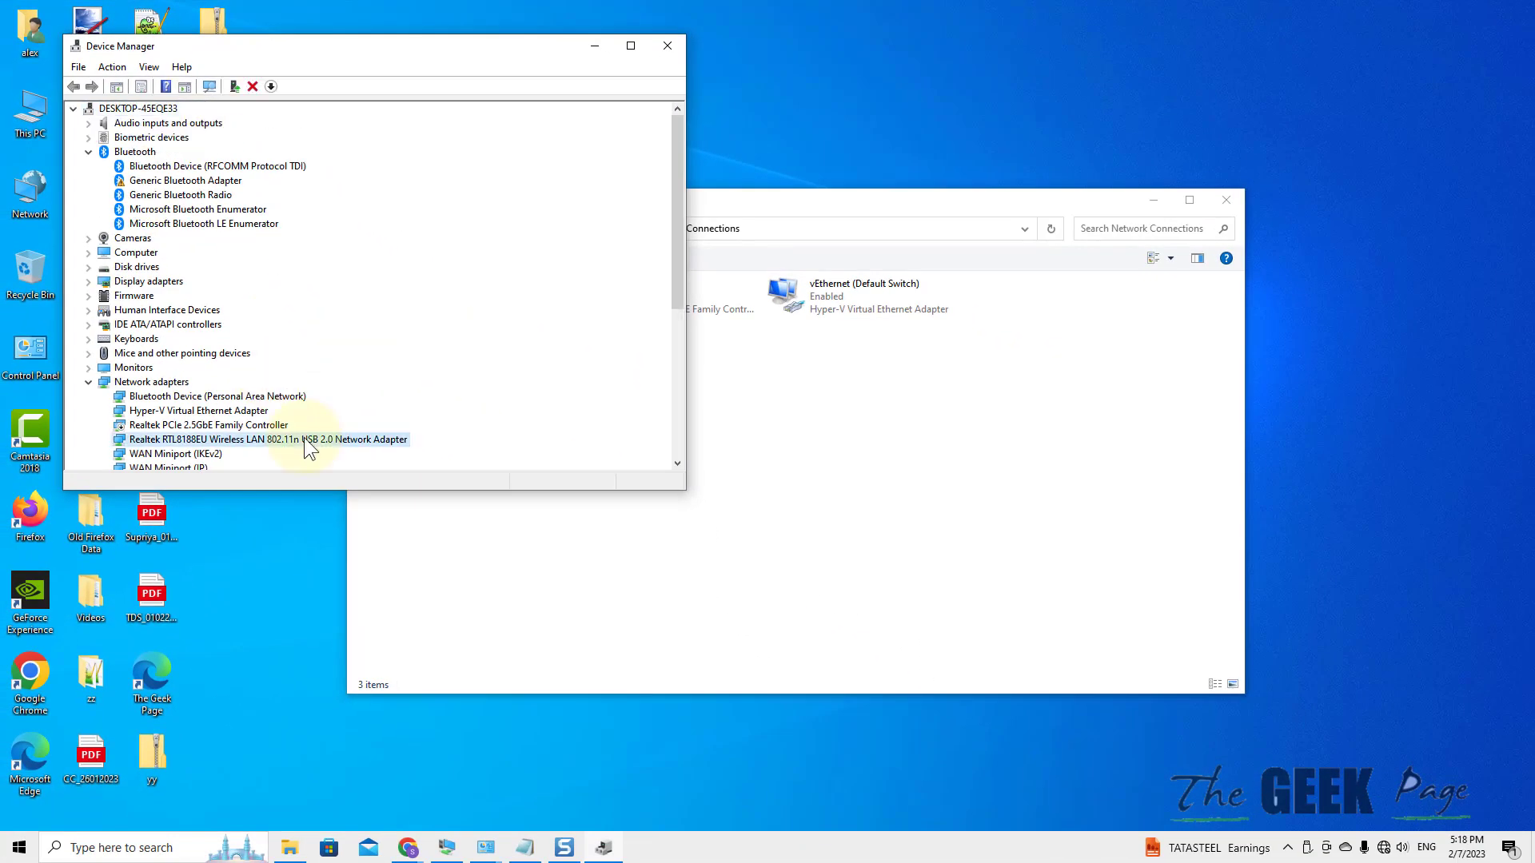
- Refresh Network Connections so Wi-Fi reappears, showing Not connected
left_click(827, 473)
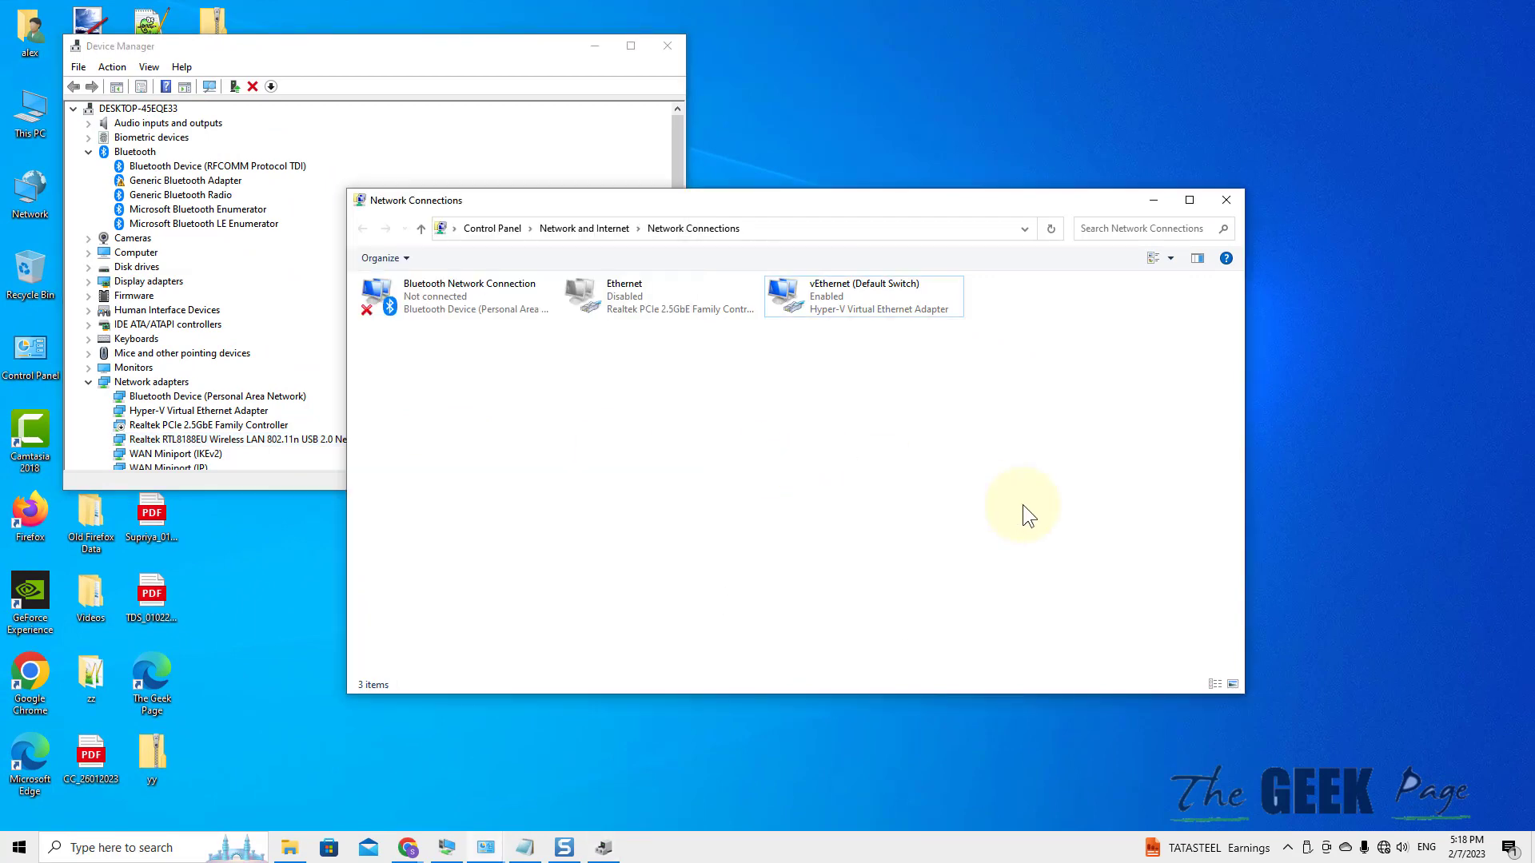
right_click(726, 468)
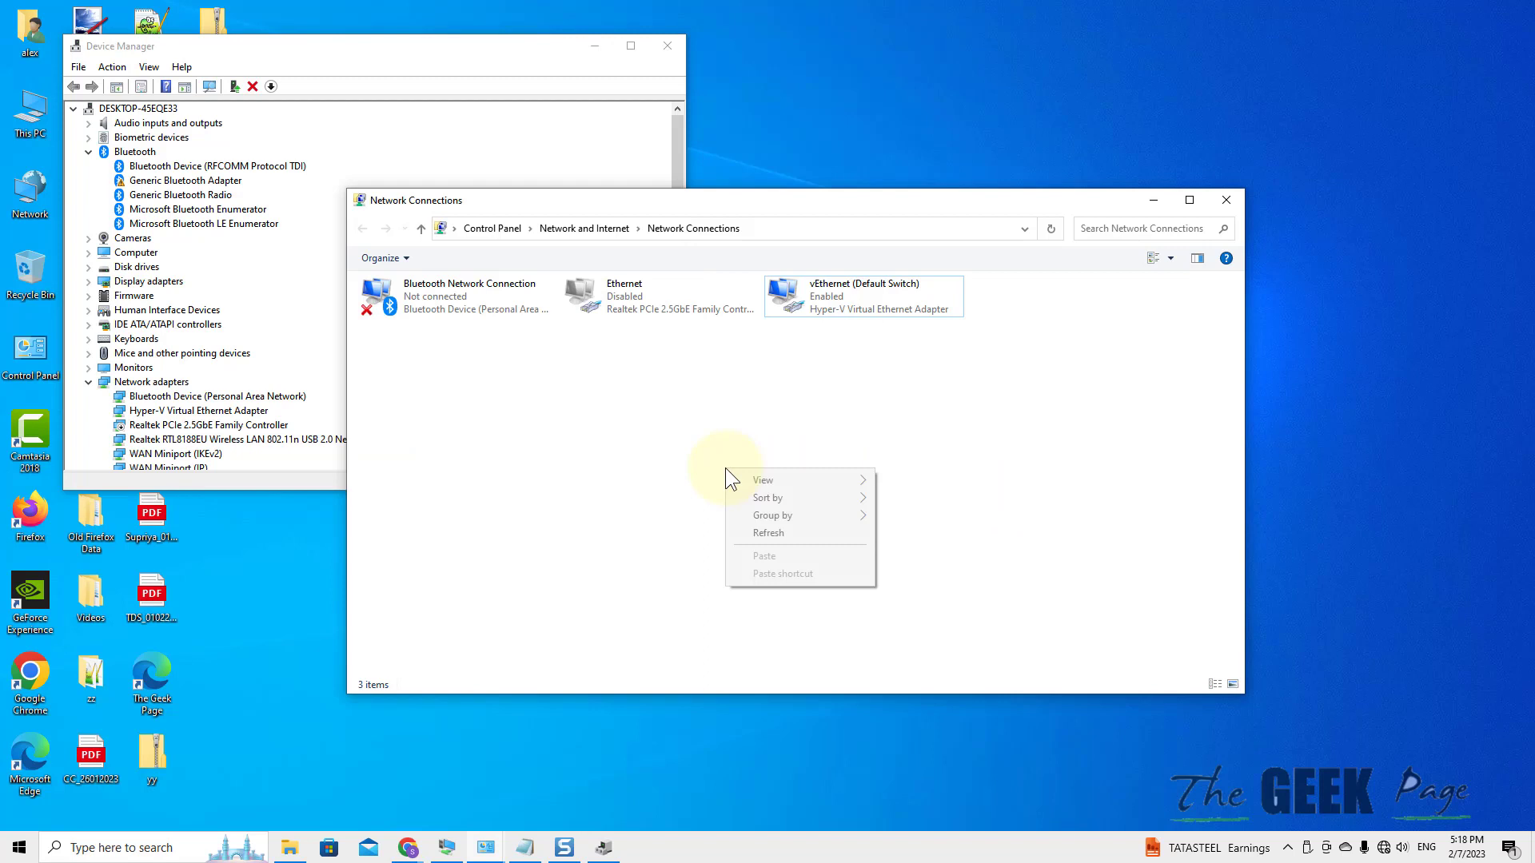
left_click(756, 534)
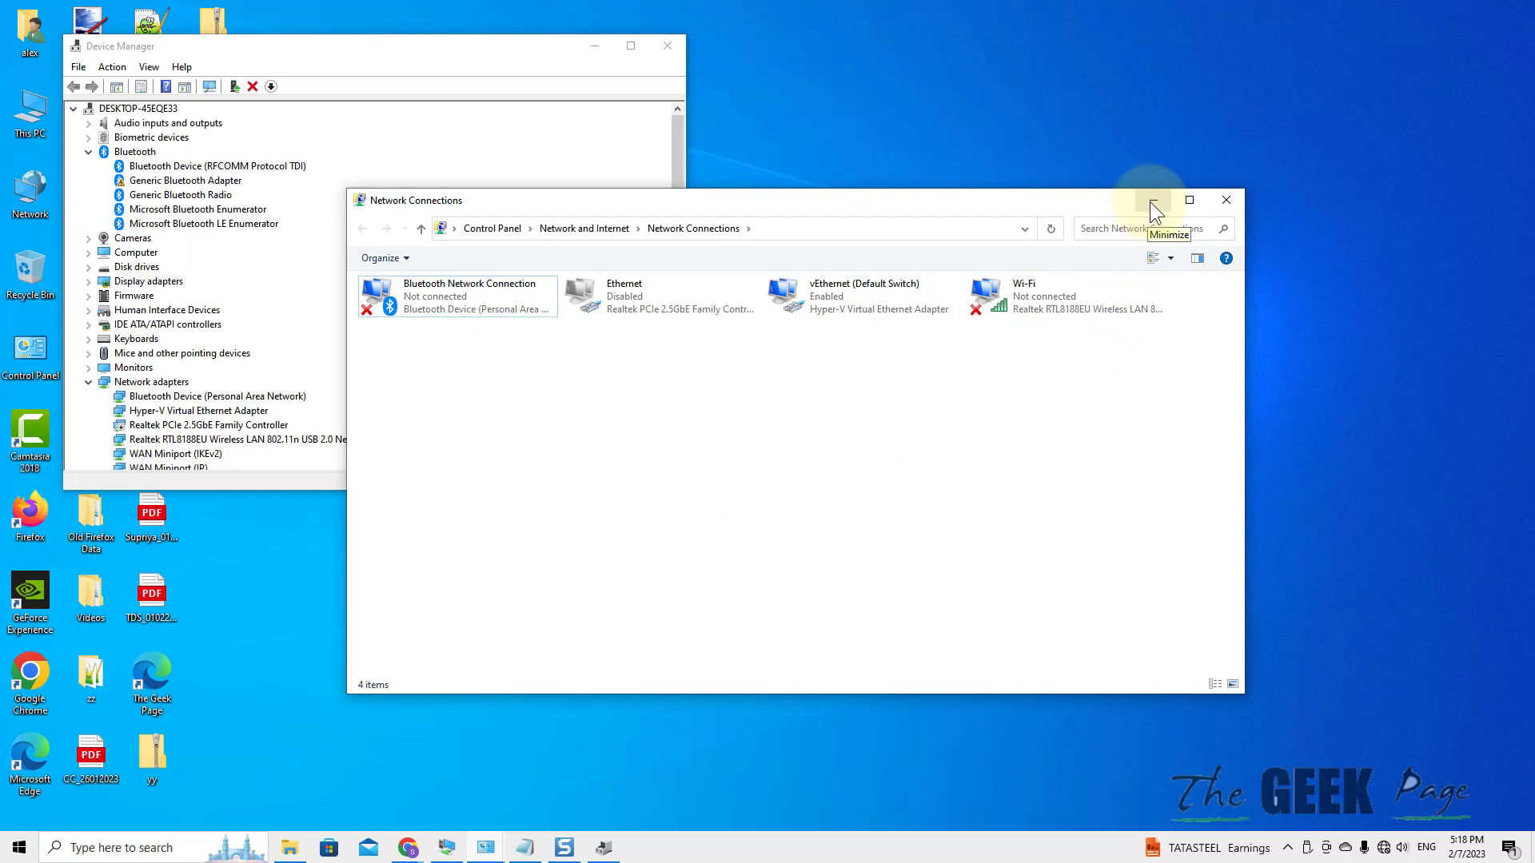
left_click(148, 849)
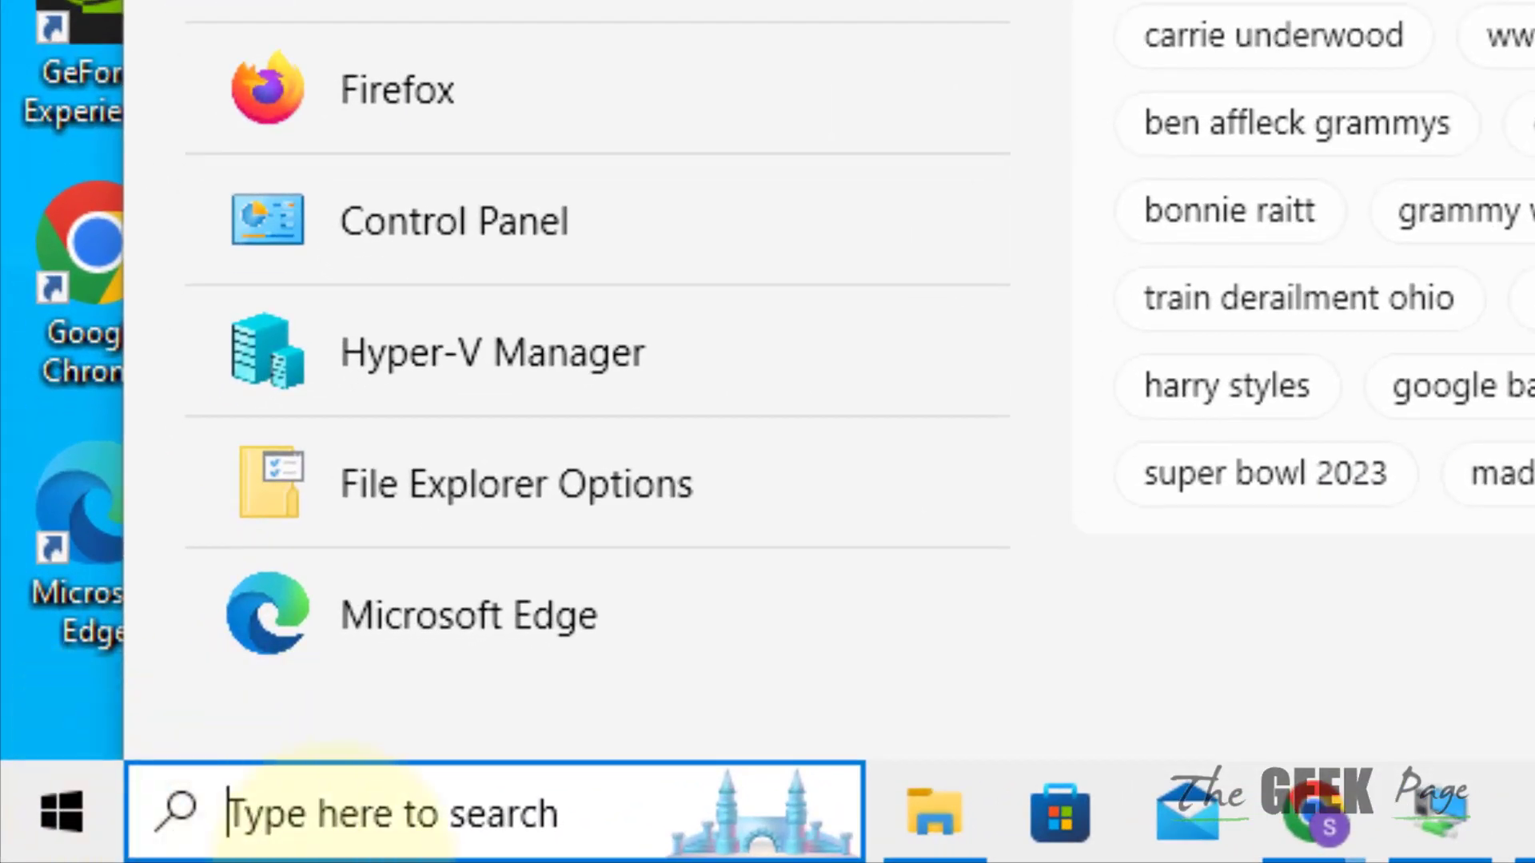
- Run netsh winsock reset in a Command Prompt launched as administrator
type("command")
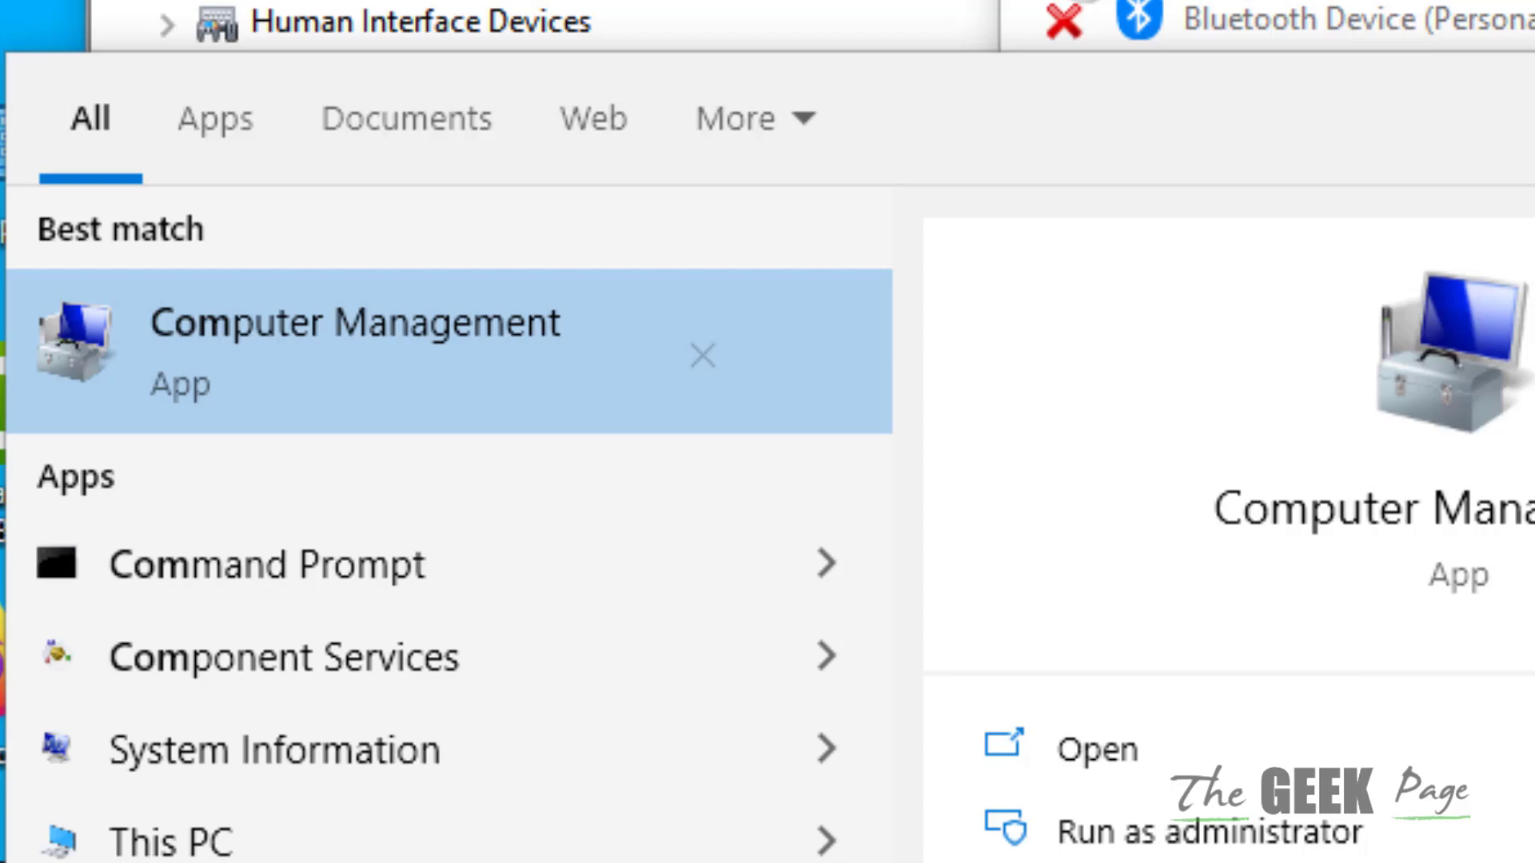
right_click(442, 401)
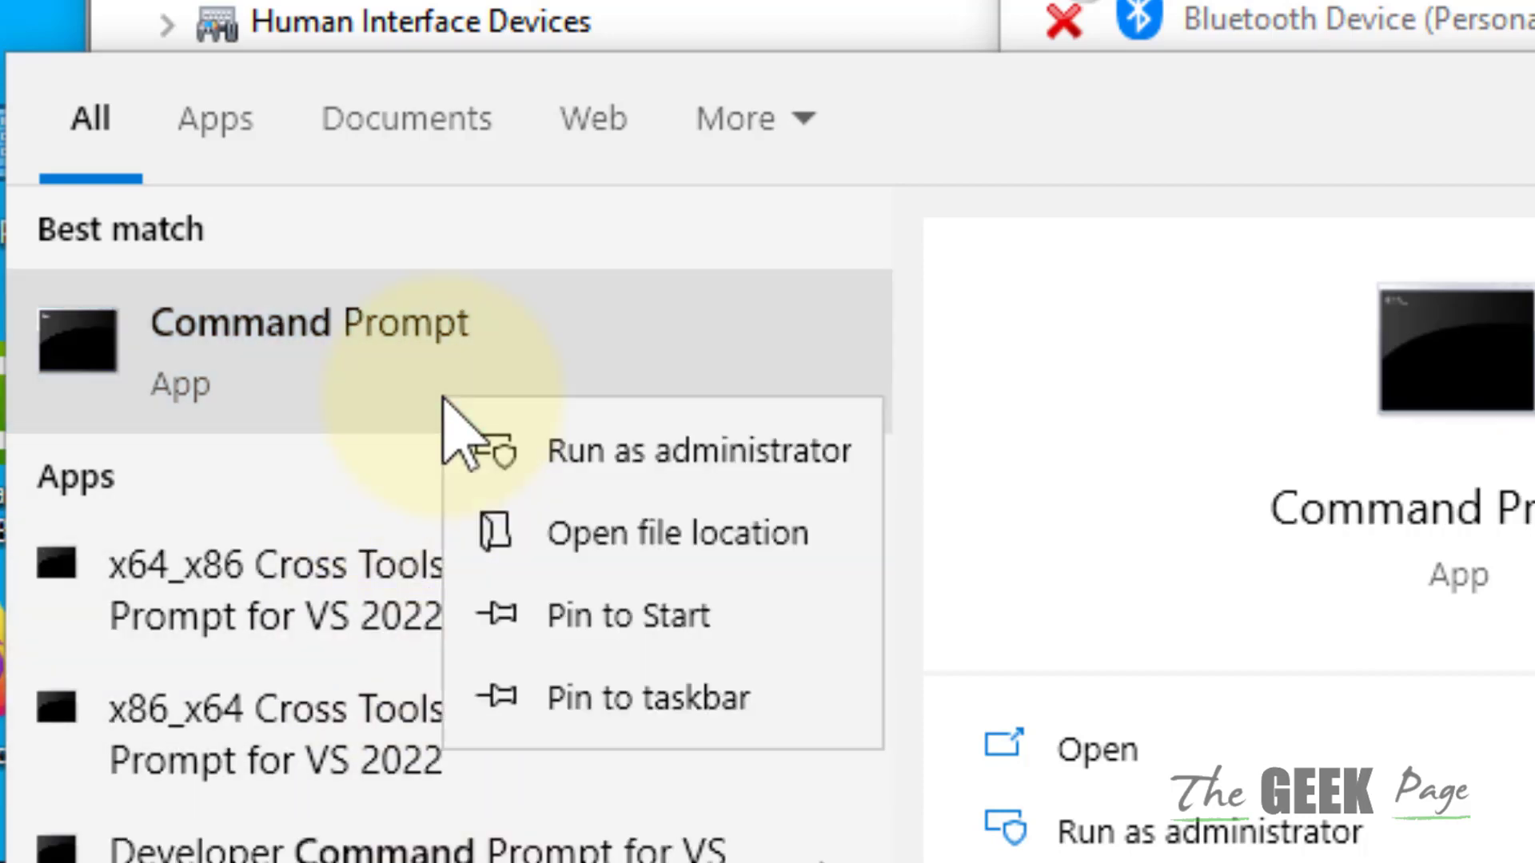
left_click(673, 448)
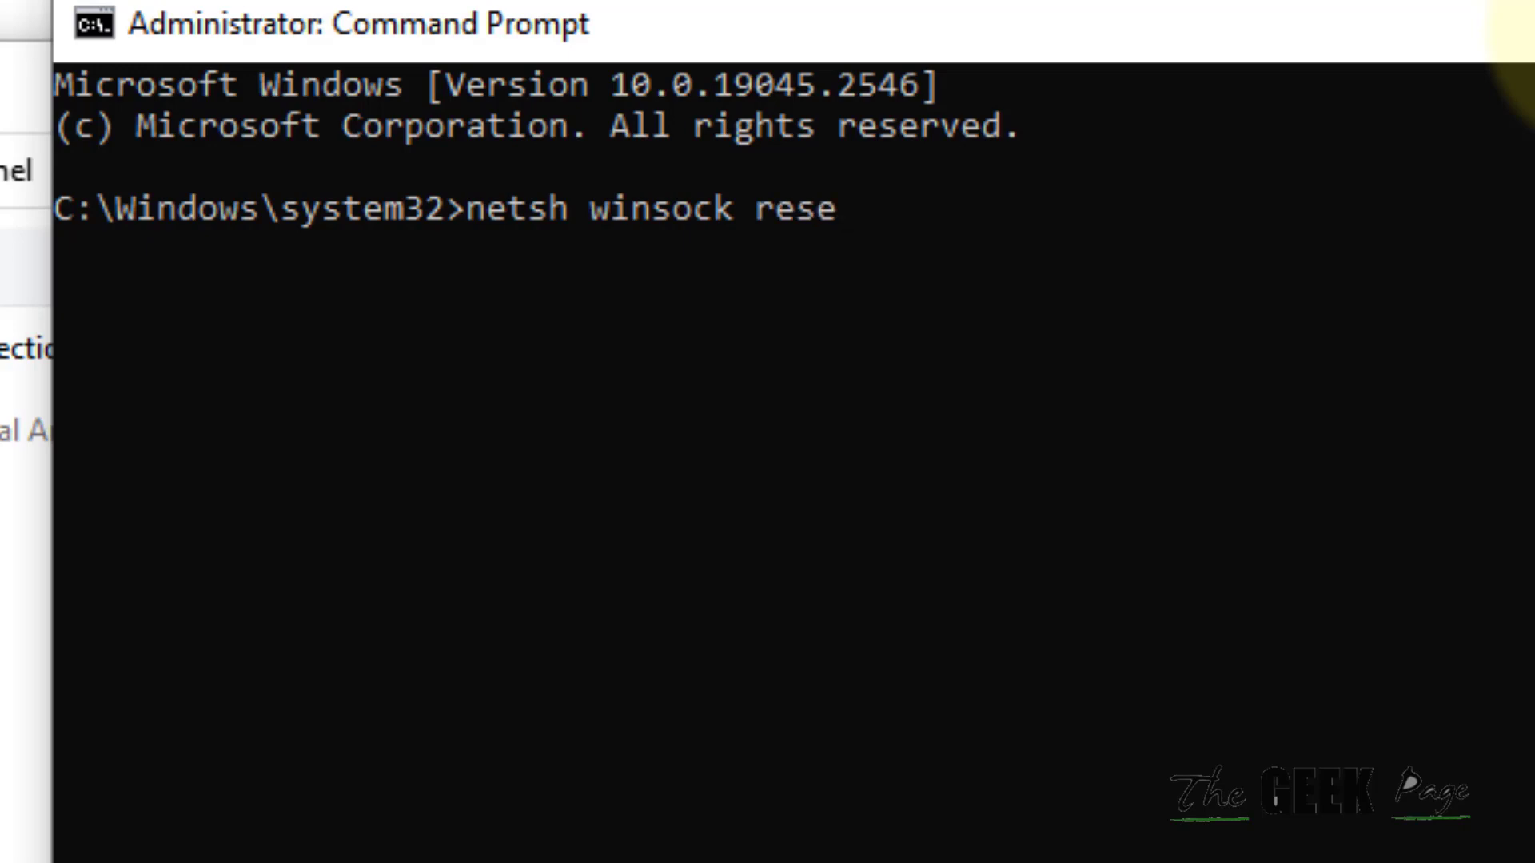
key("Return")
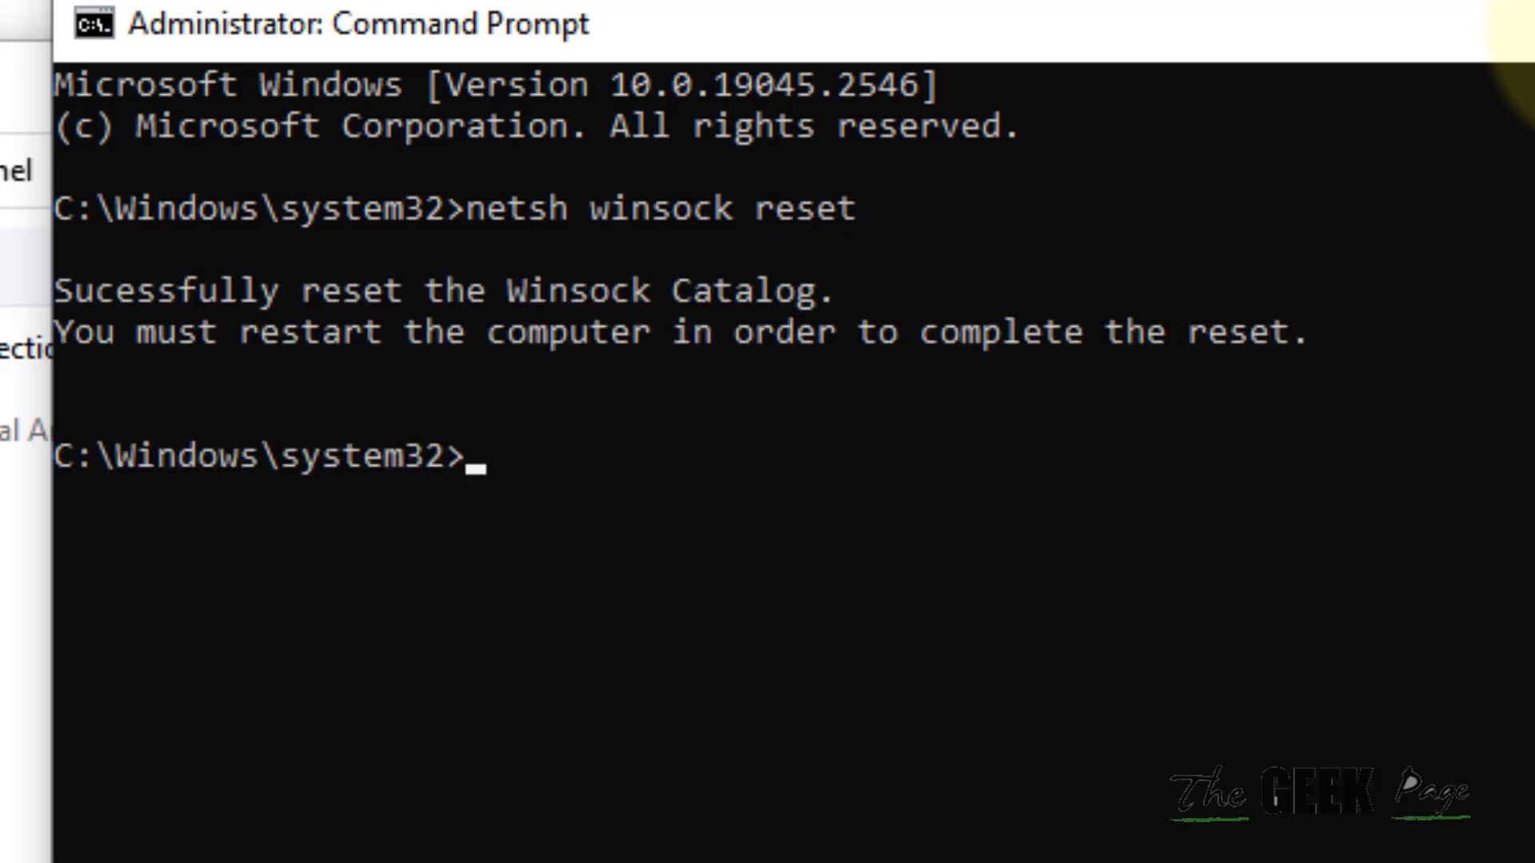